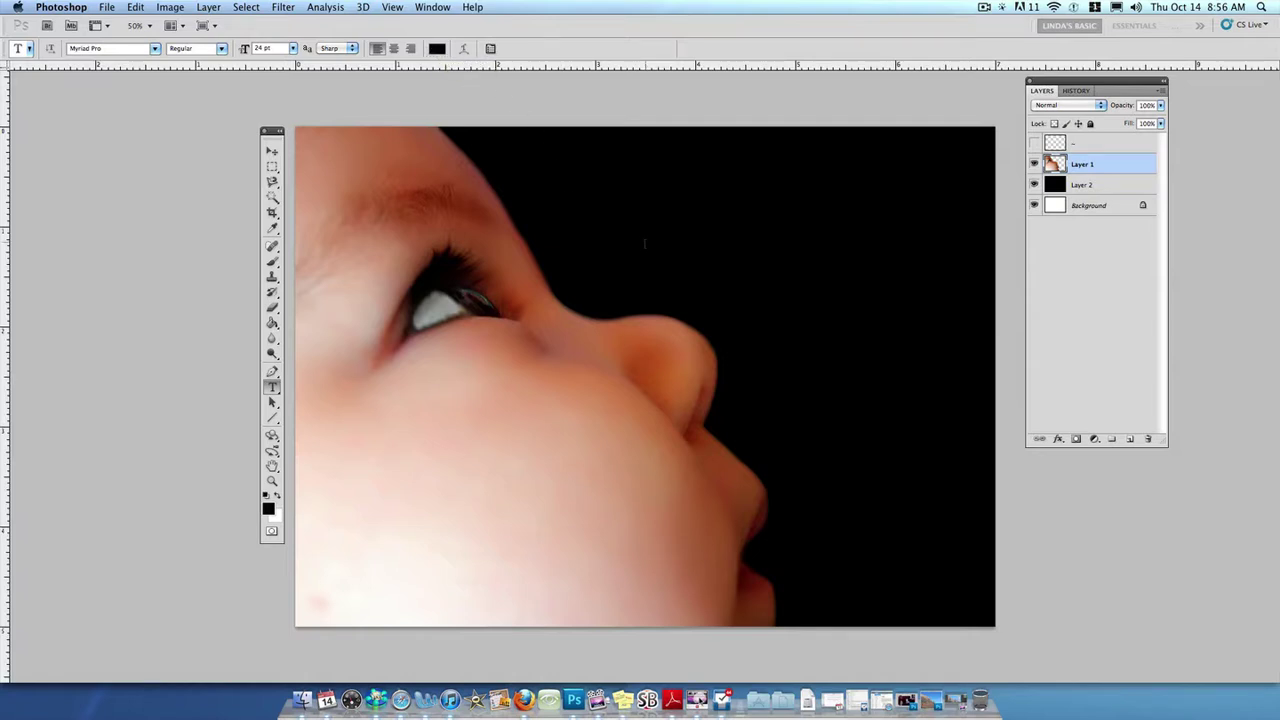
Step: Set the text colour to near-white (f9fbf8) for use on the black background
click(436, 48)
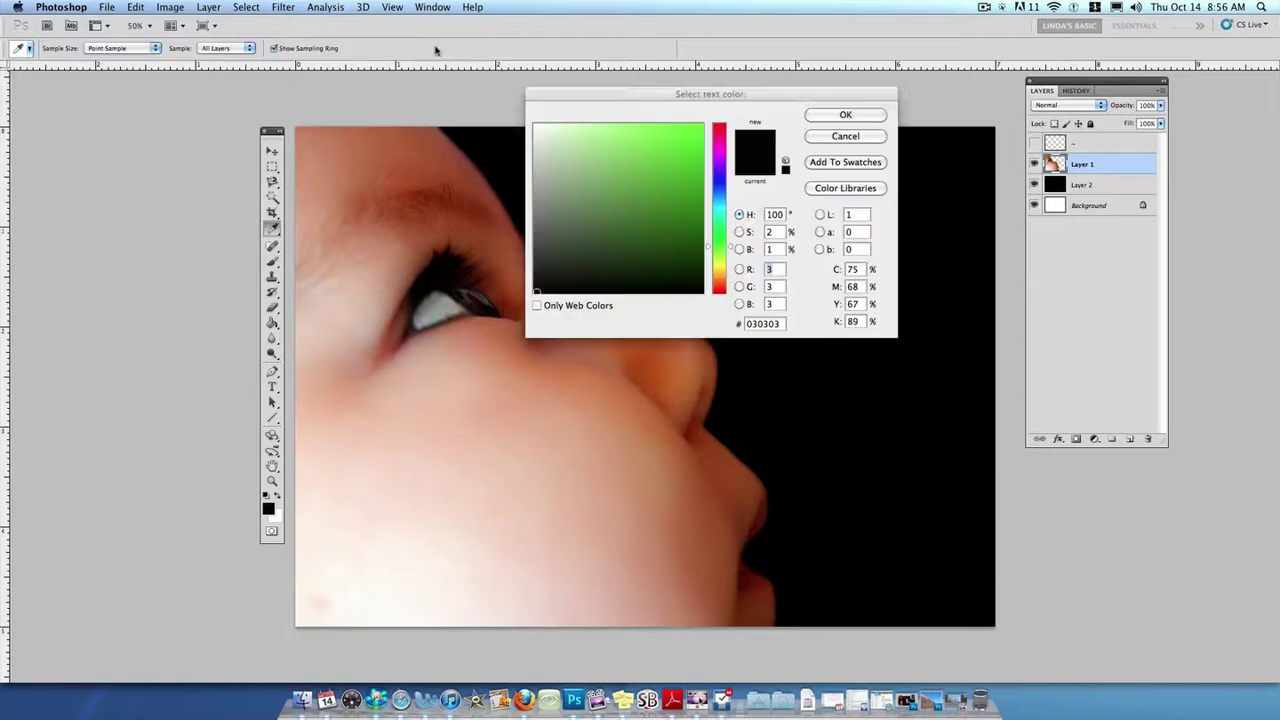
click(536, 126)
click(860, 115)
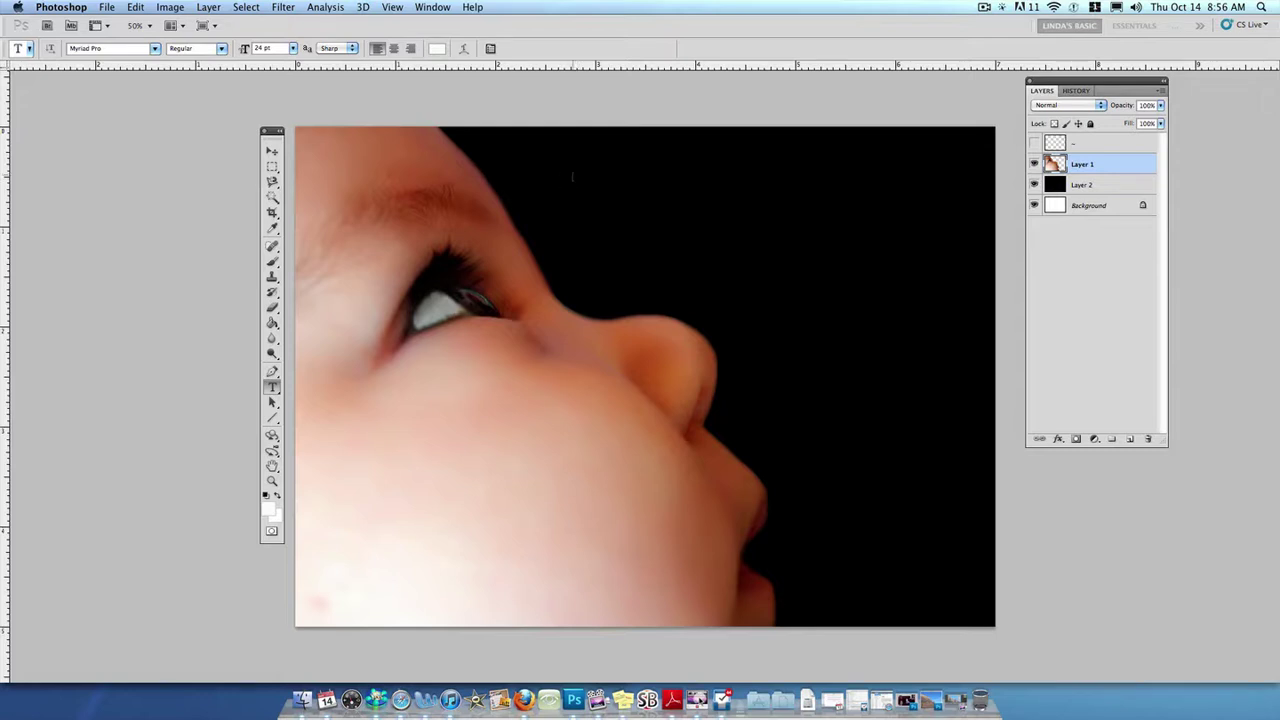
Step: Add the text "The big red fox jumped over" in the upper black area, with "the log." on a second line
click(567, 169)
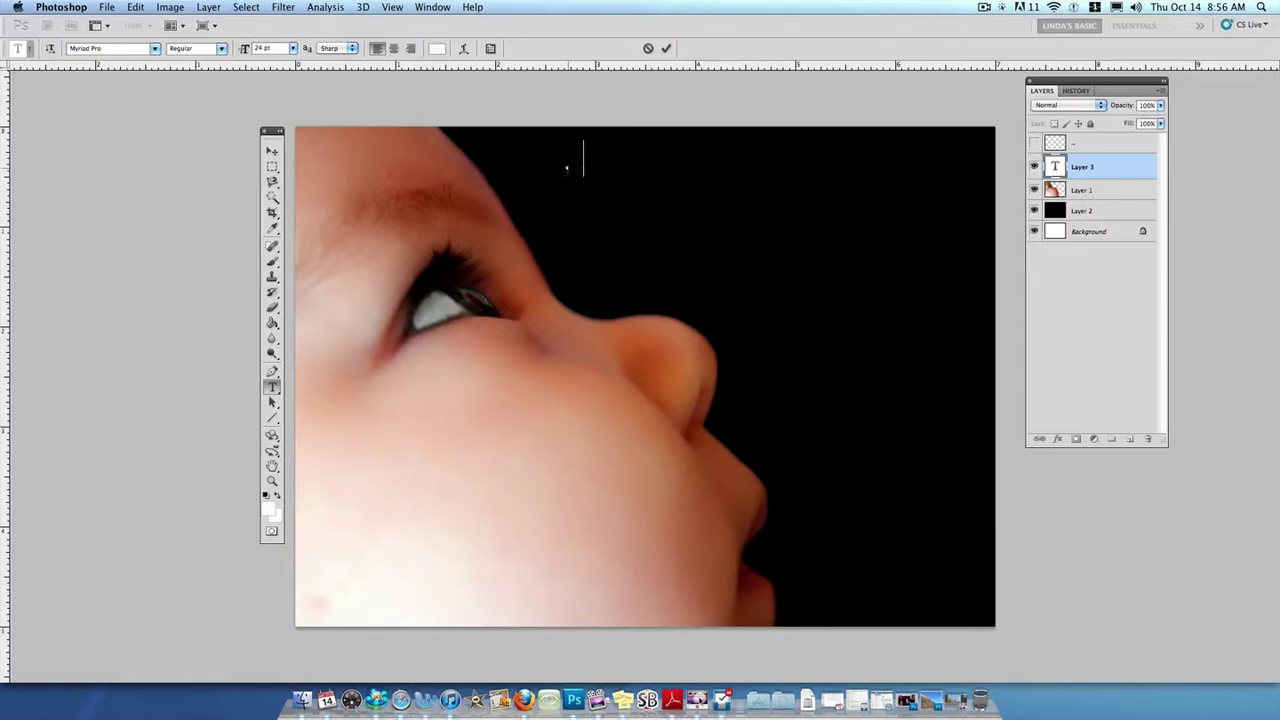
text(The b  )
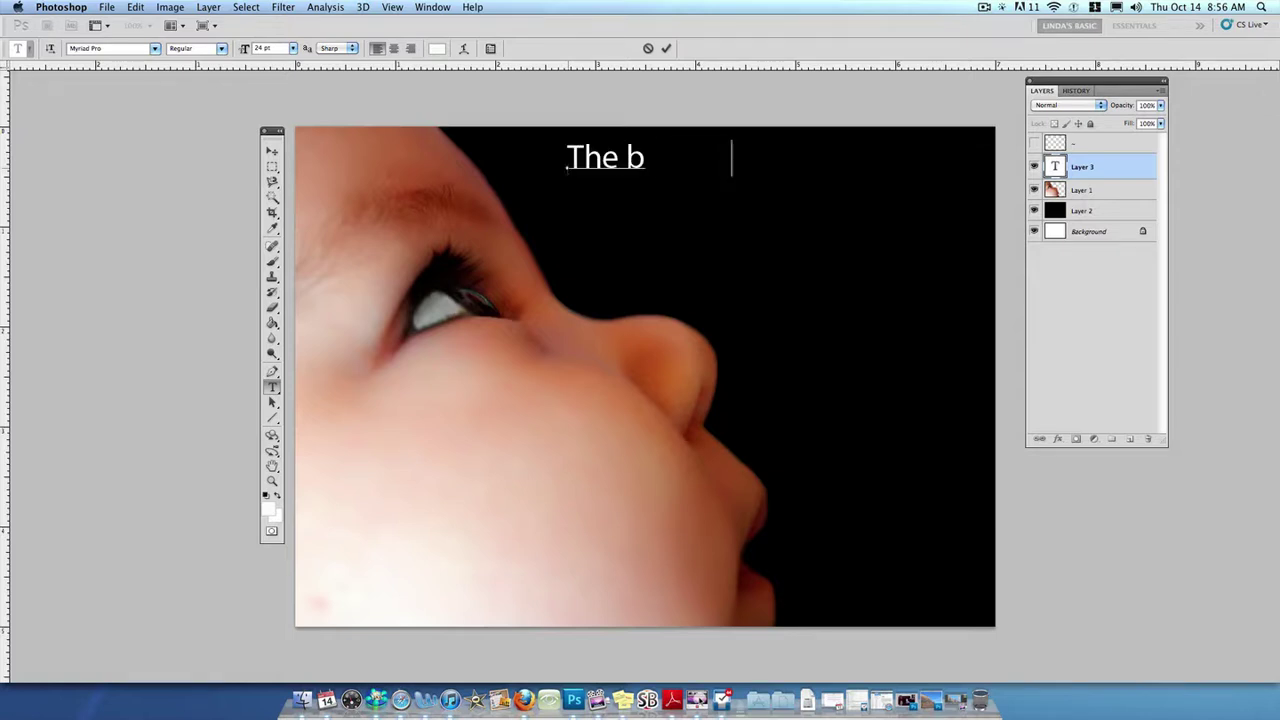
text(                   ped ov)
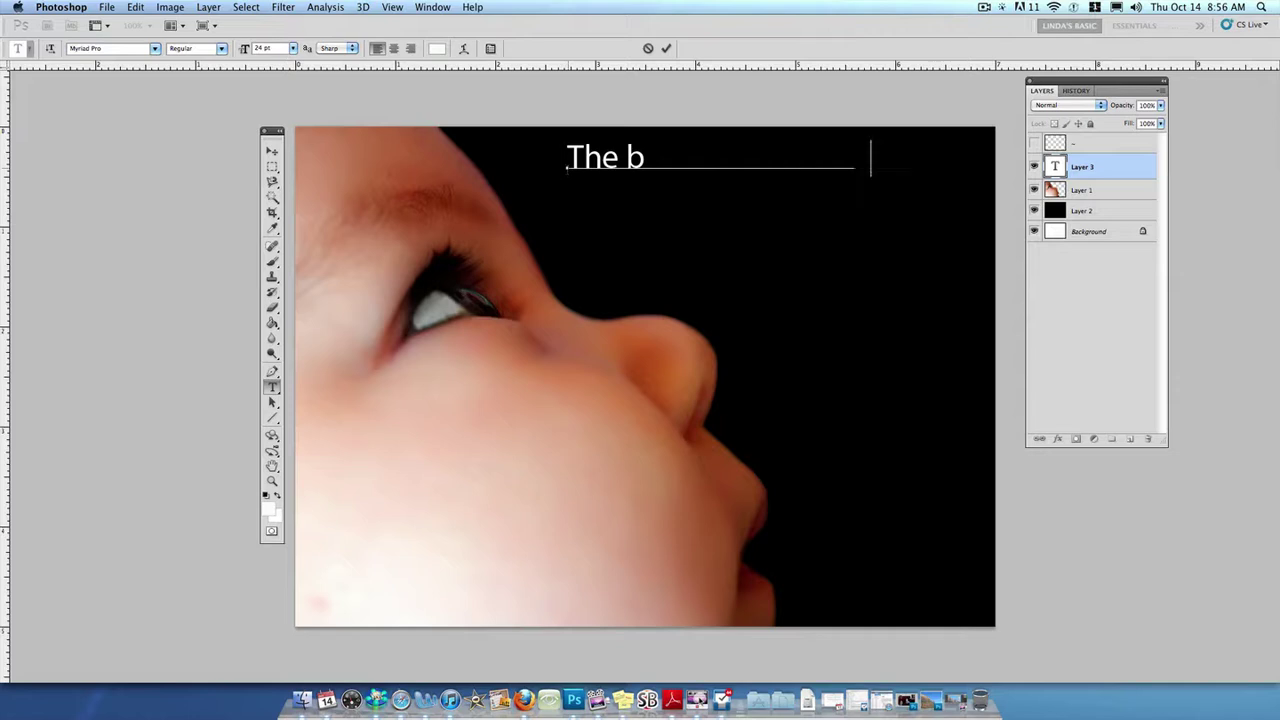
text(er)
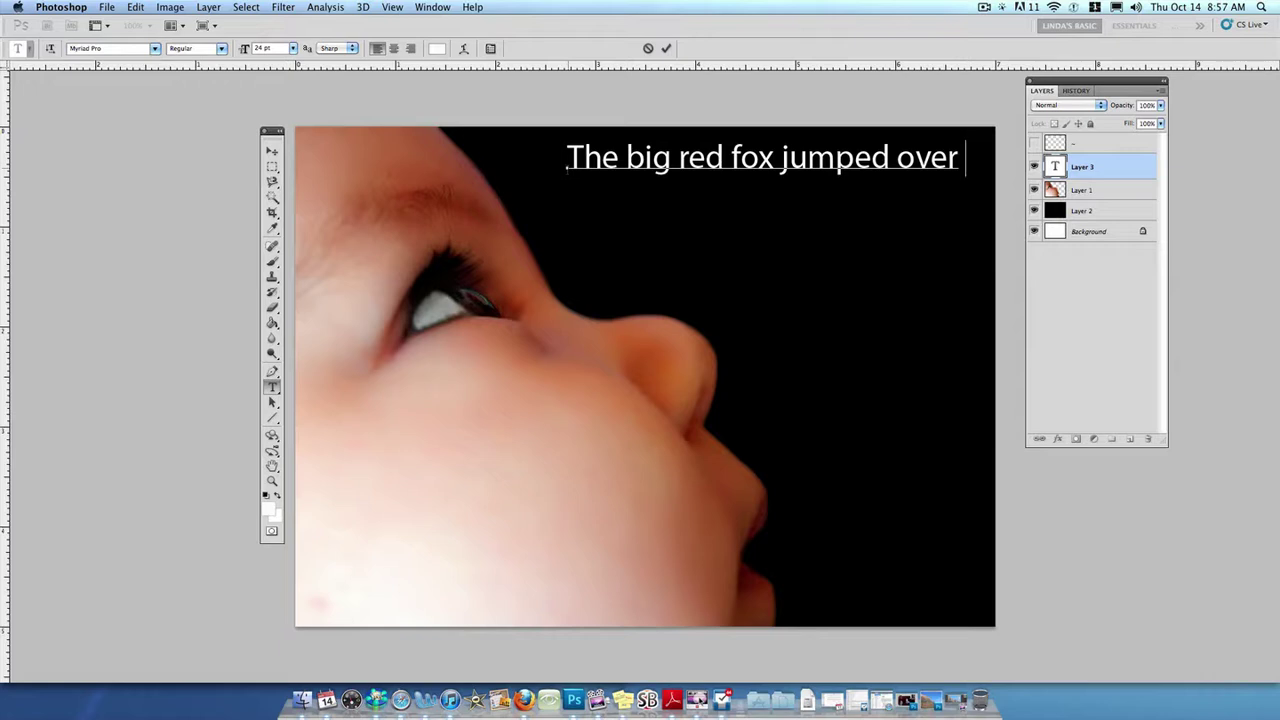
text(th)
key(BackSpace)
key(BackSpace)
key(BackSpace)
key(Return)
text(the log)
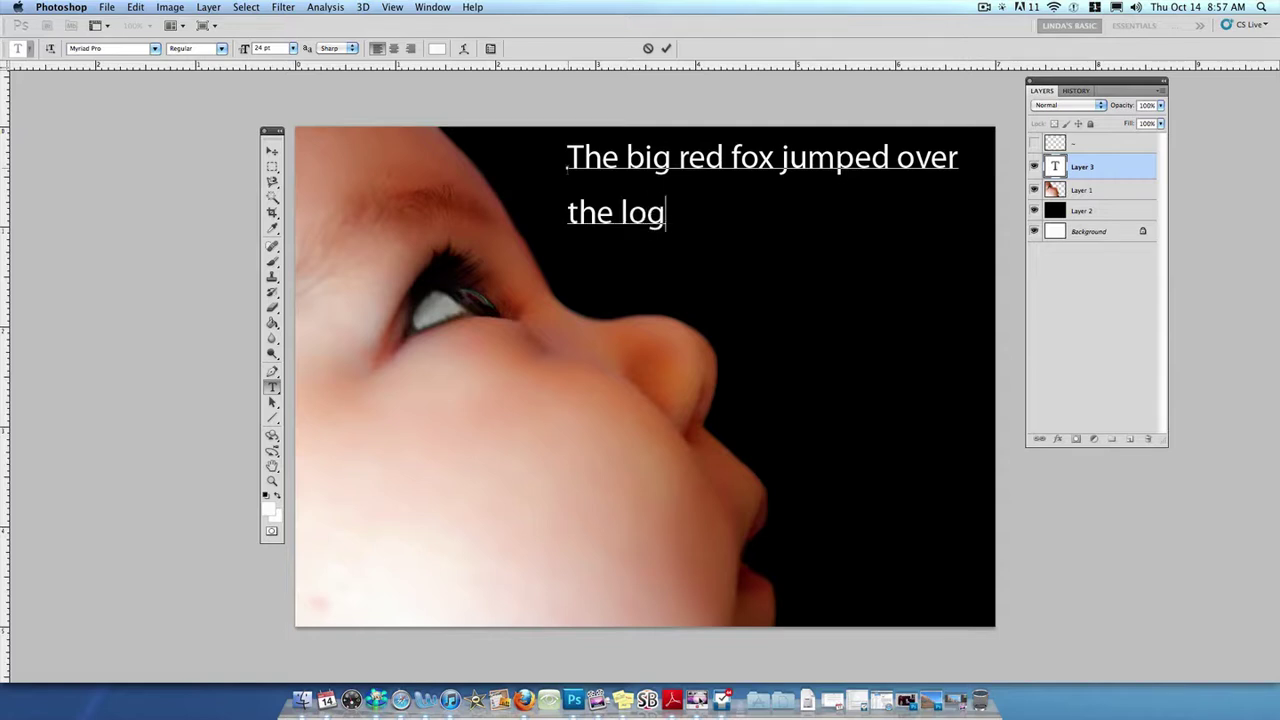
text(.)
Step: Recolour all of the text bright green (57fb06) and change its font to Sathu
key(super+a)
click(437, 49)
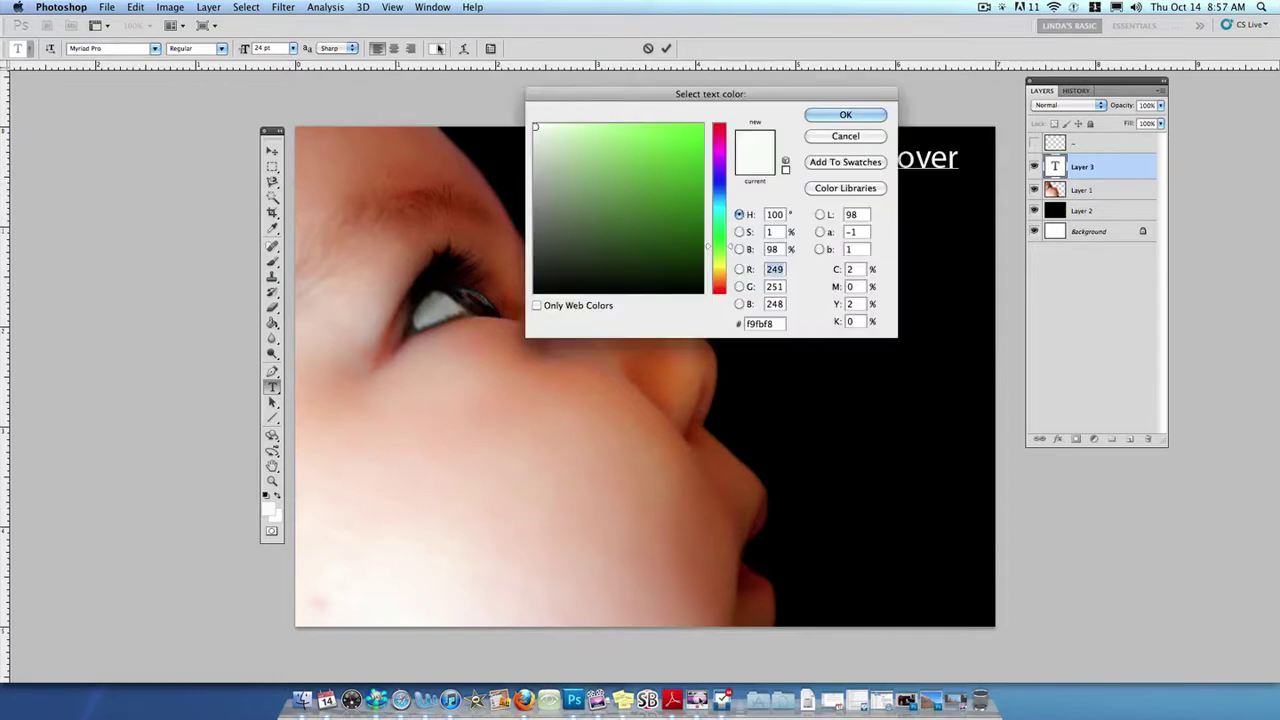
click(699, 127)
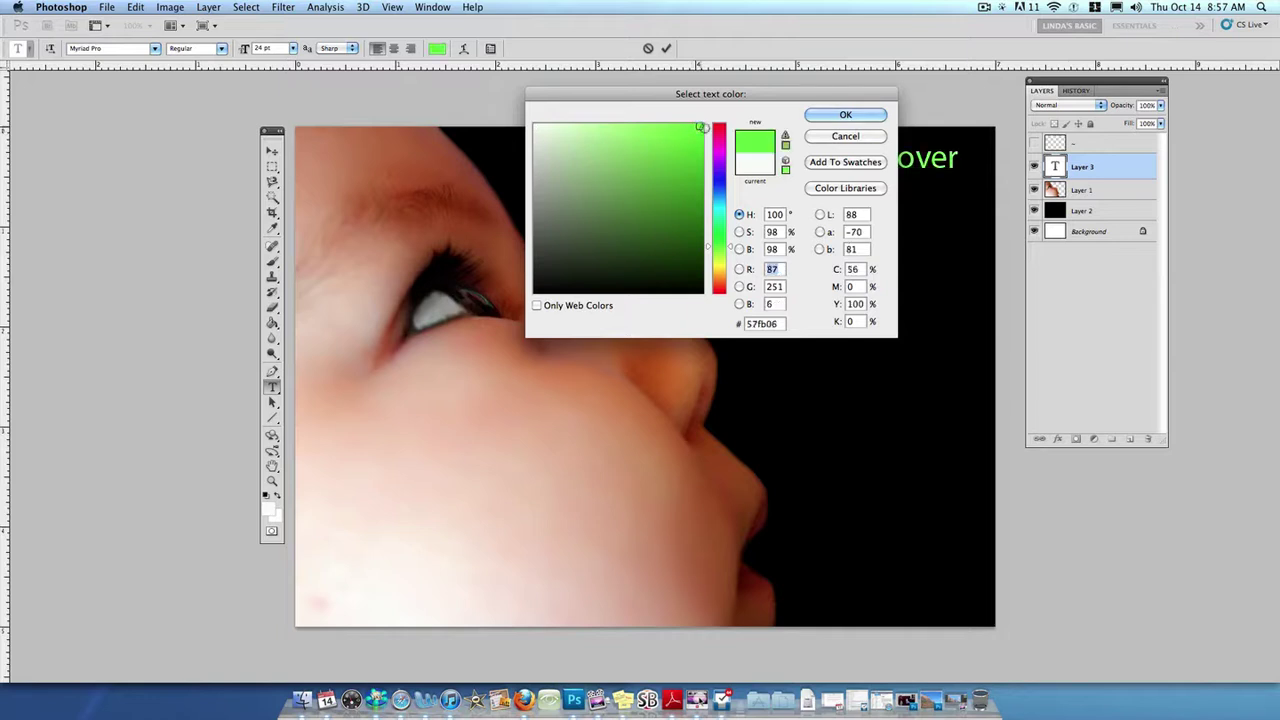
click(855, 115)
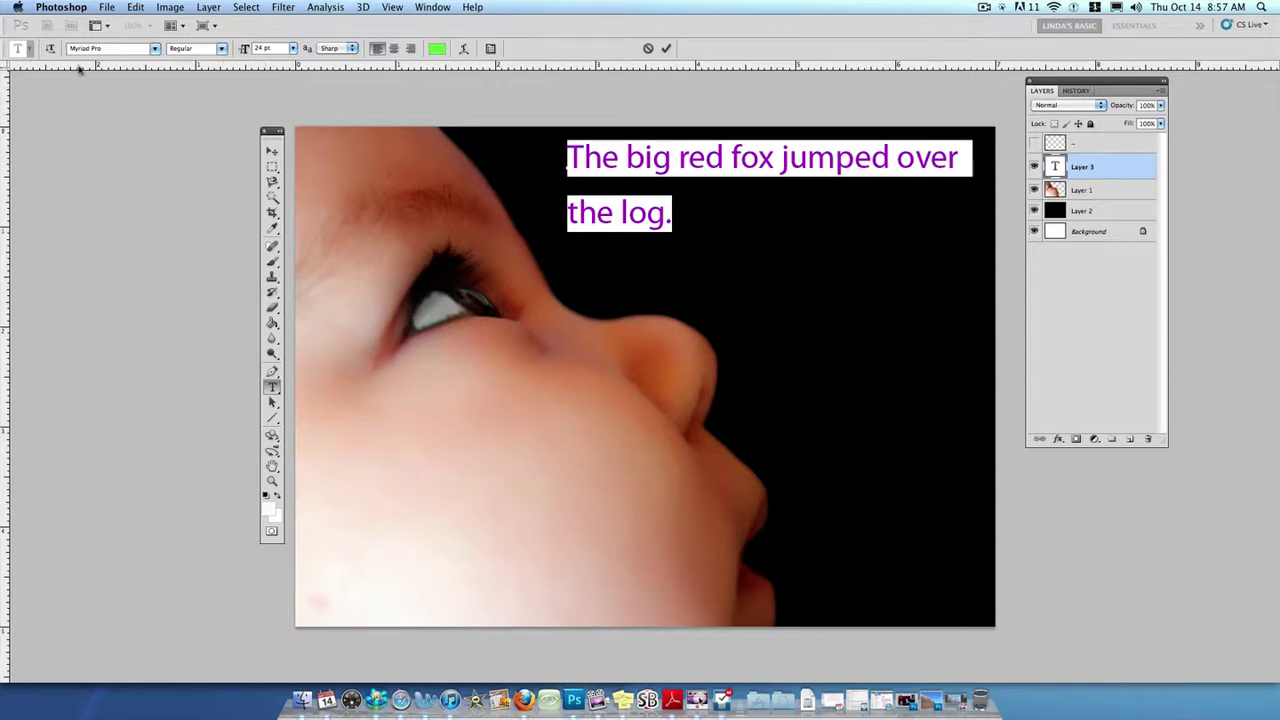
click(155, 49)
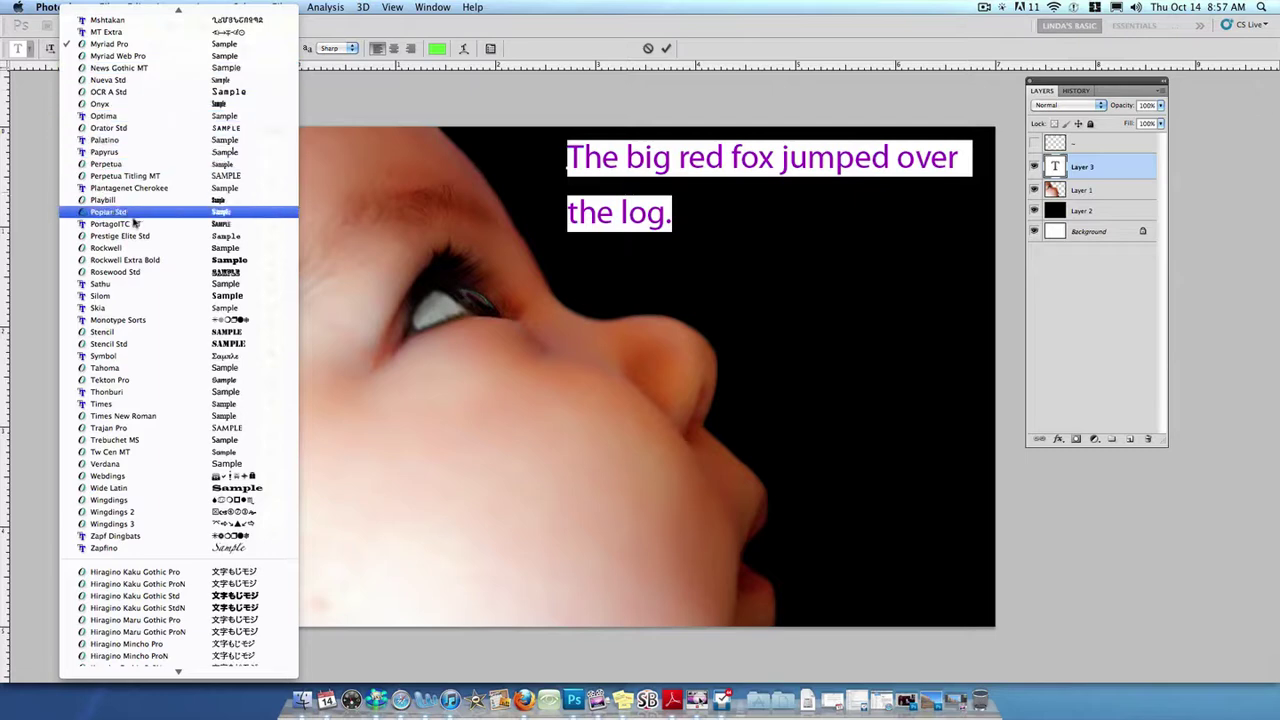
click(128, 286)
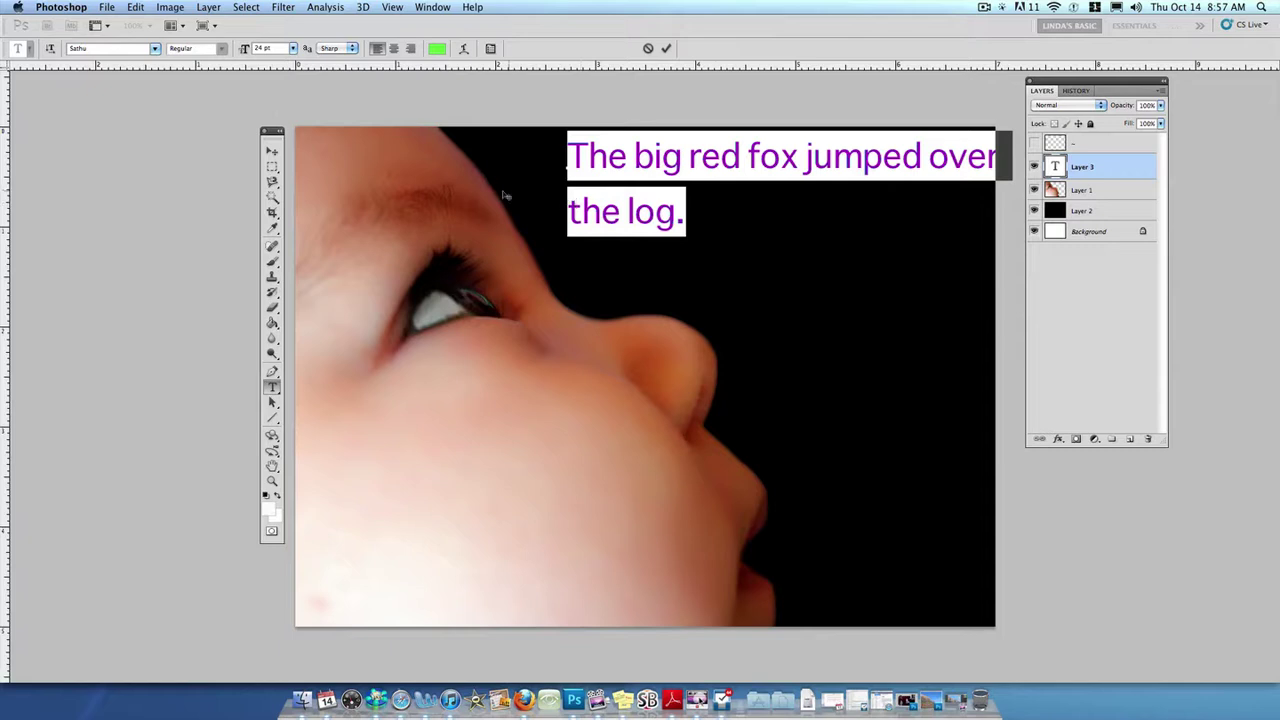
Step: Set the selected text's size to about 22 pt, keep Sharp anti-aliasing, and deselect the text
click(293, 49)
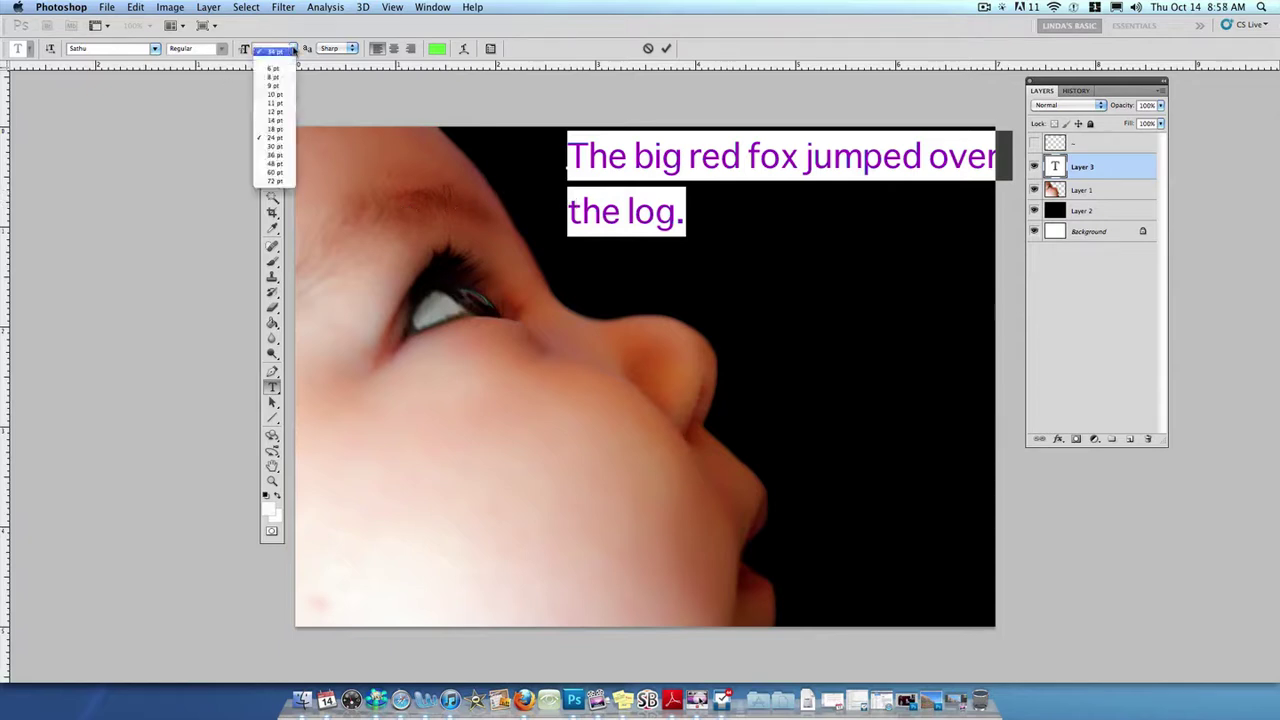
click(284, 130)
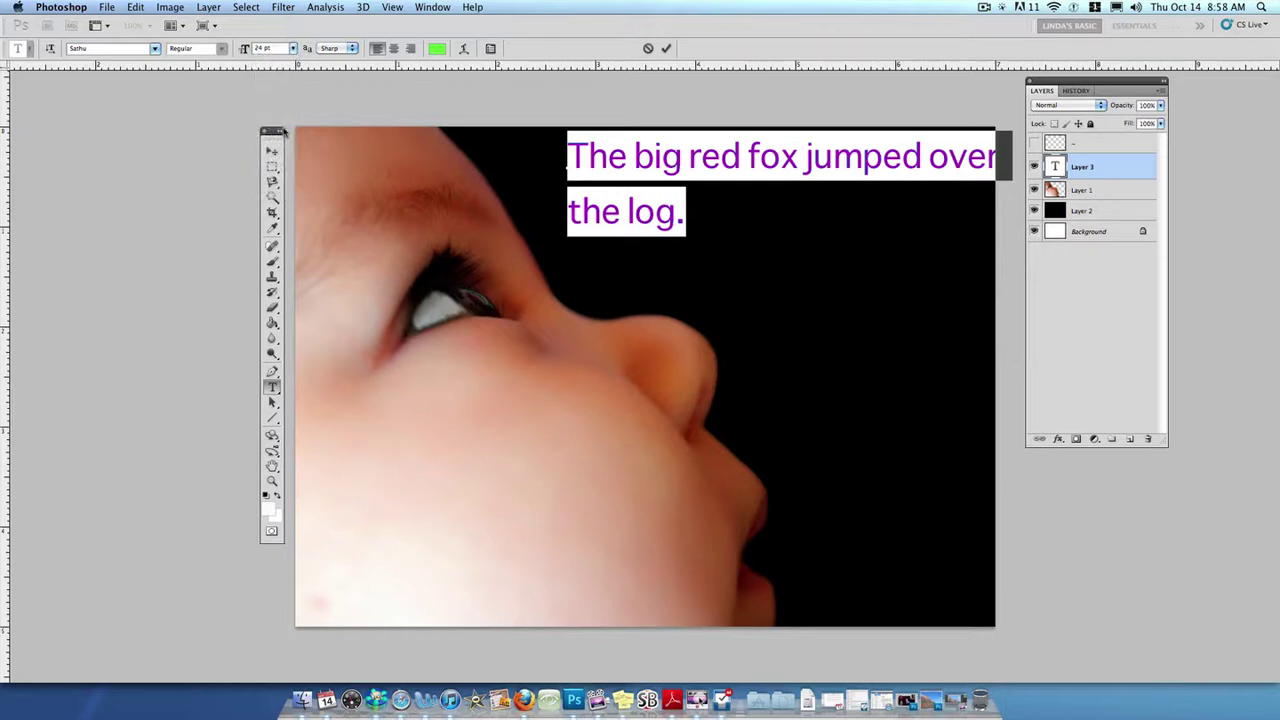
click(294, 49)
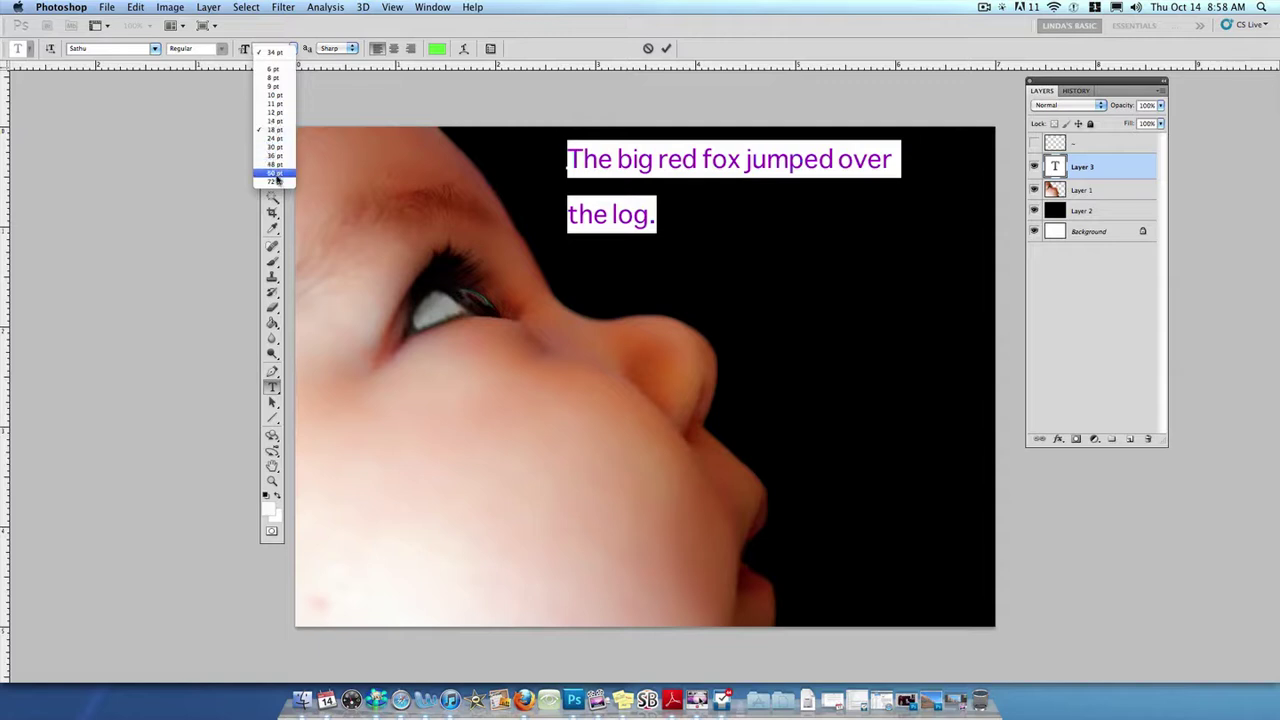
click(241, 52)
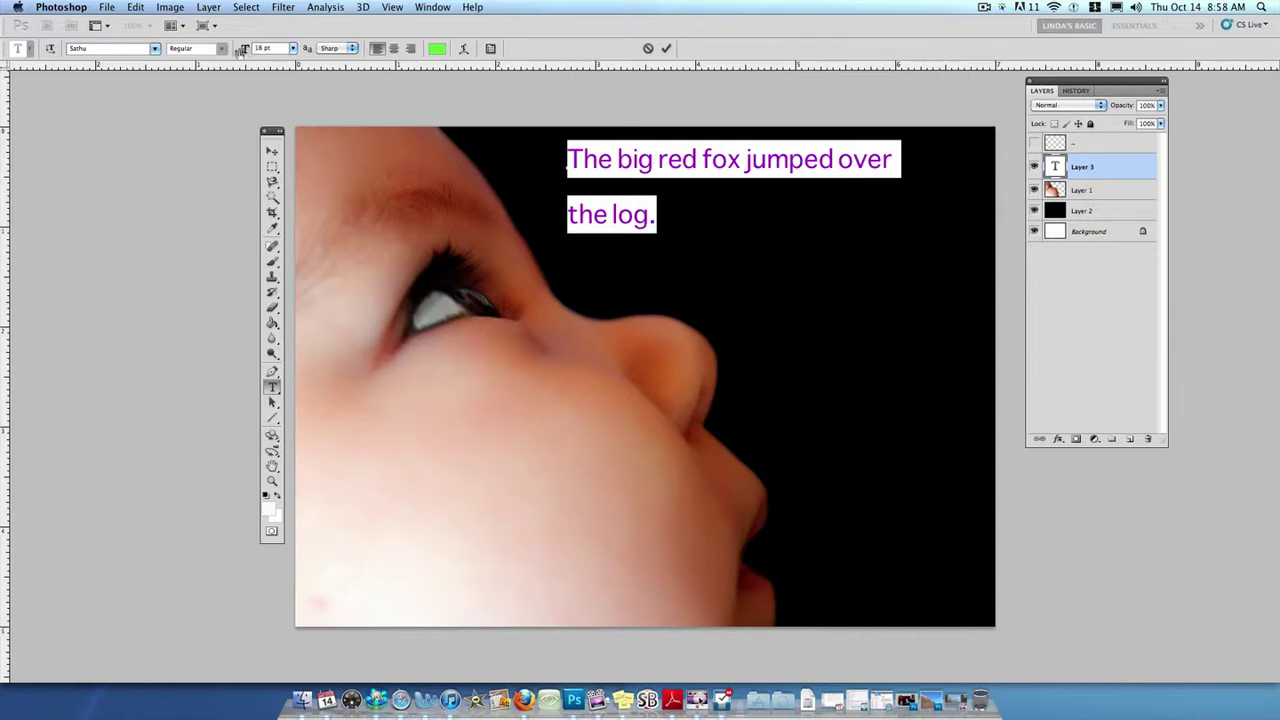
mouse_move(243, 50)
mouse_down()
mouse_move(218, 51)
mouse_move(245, 52)
mouse_up()
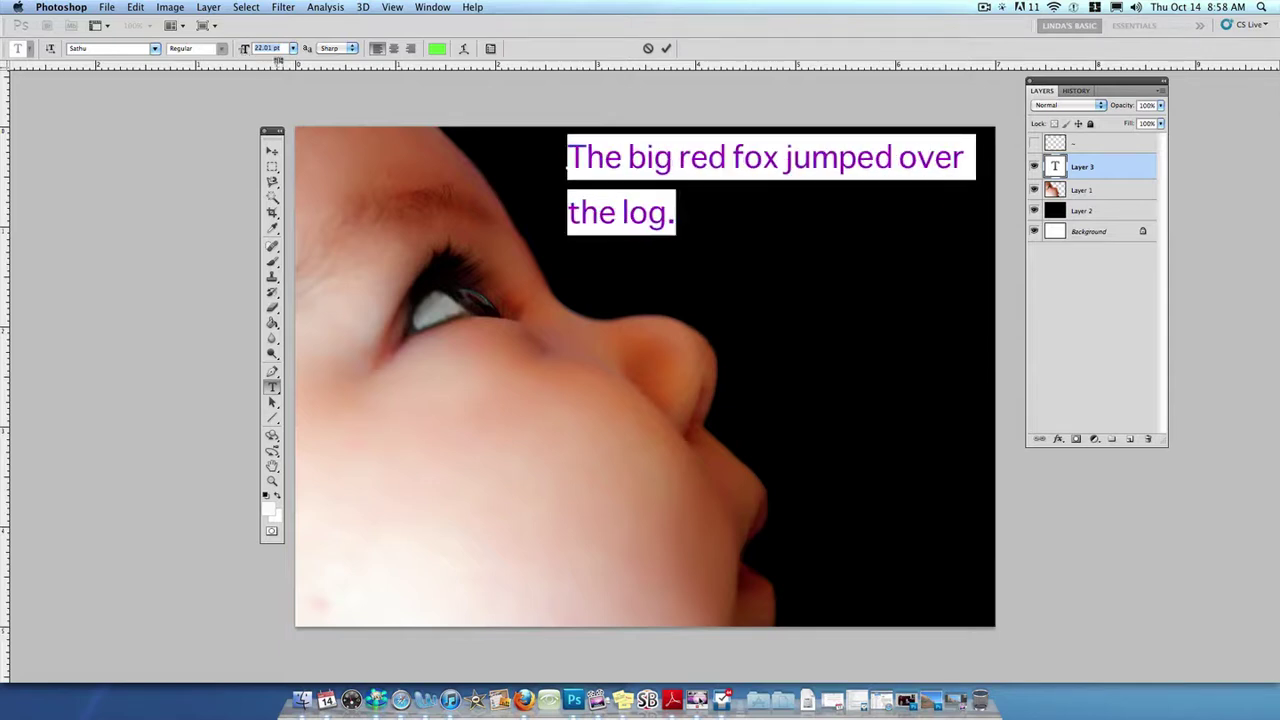
click(350, 48)
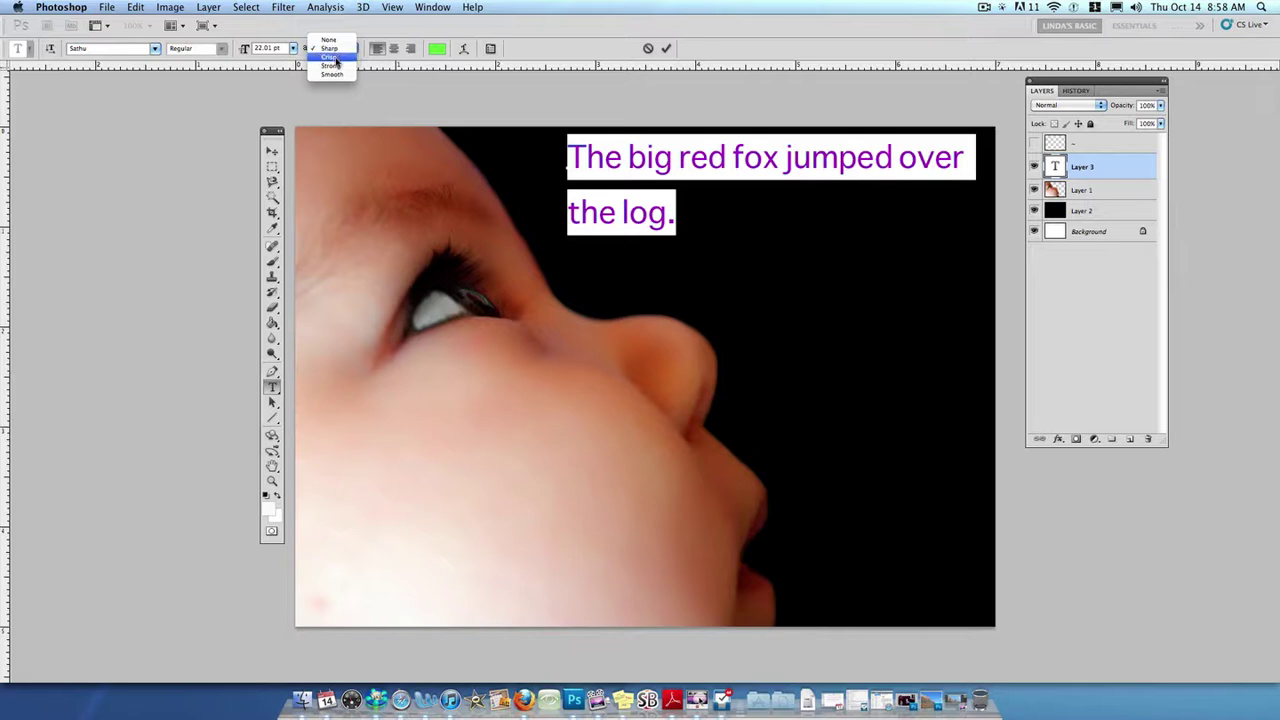
click(331, 48)
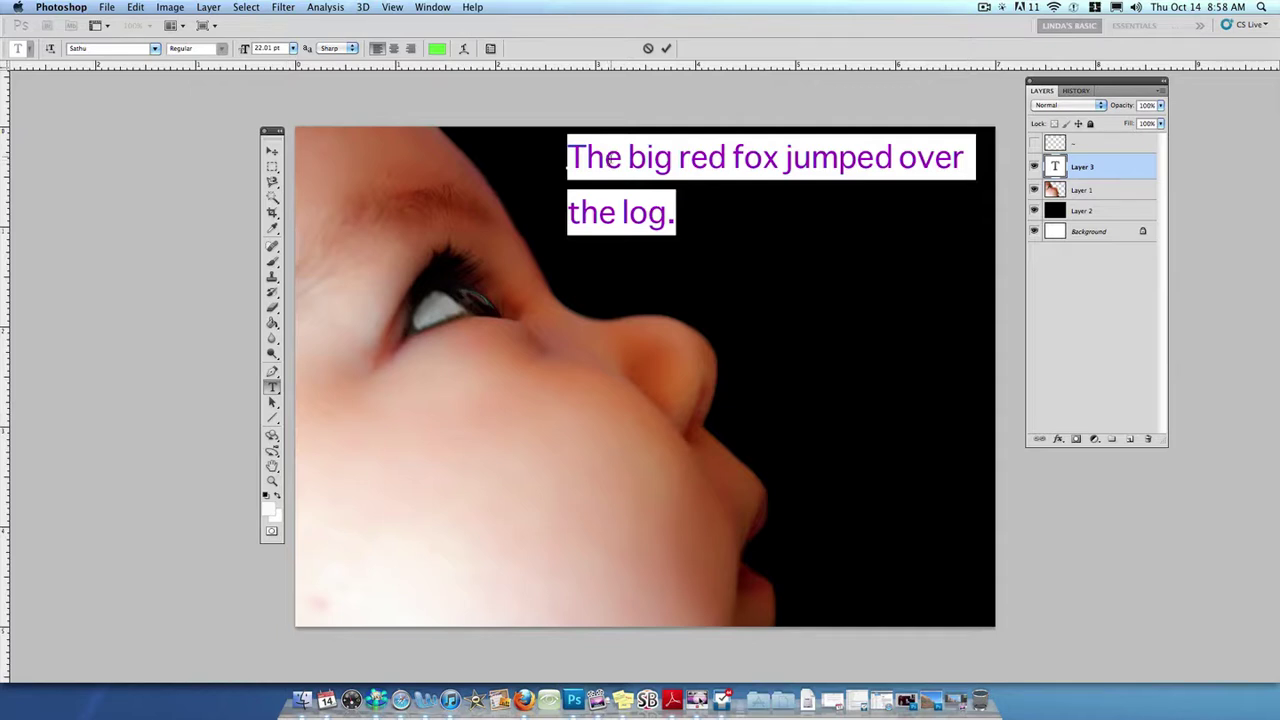
click(642, 168)
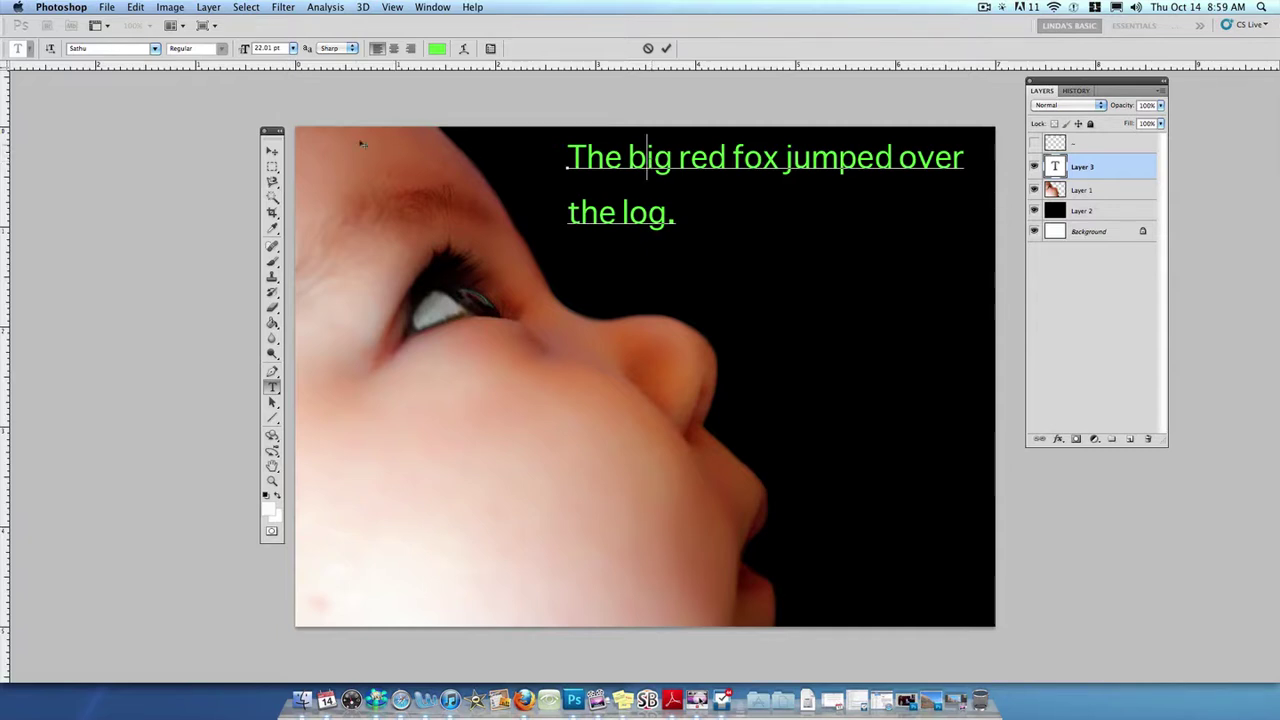
Step: Move the text slightly down and left, scale it proportionally to about 91% with Free Transform, and apply the transformation
click(273, 152)
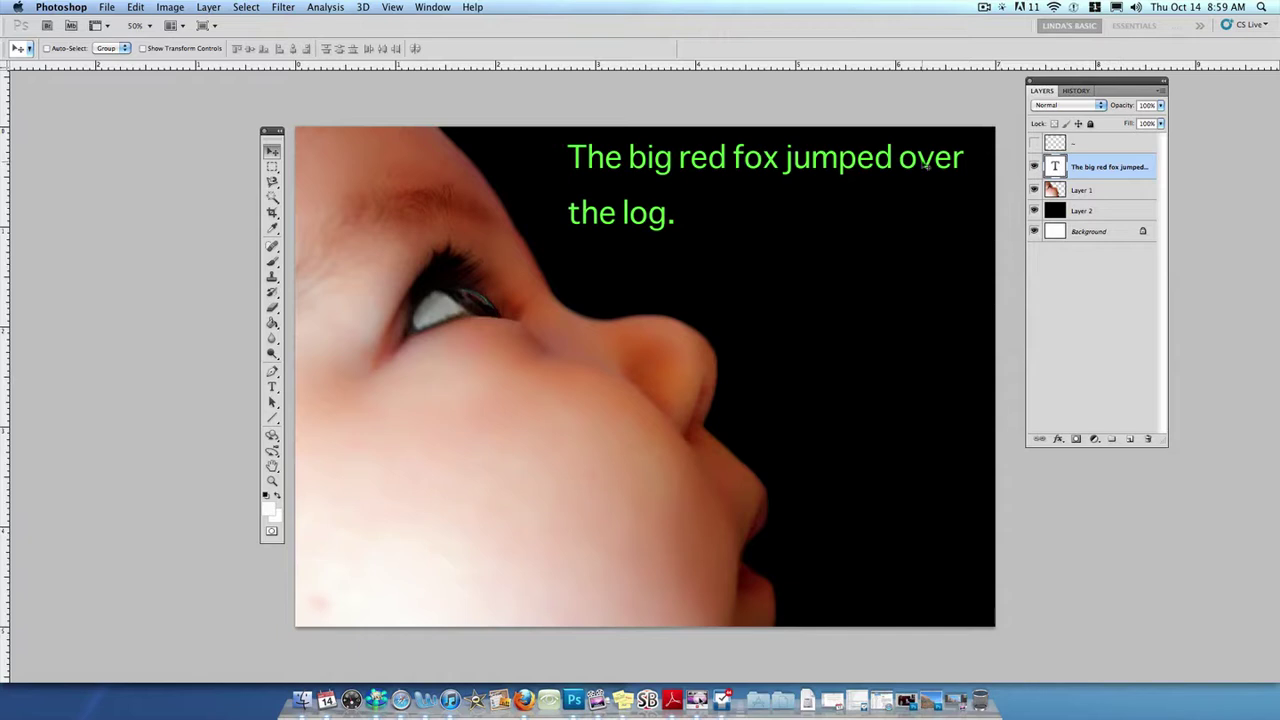
drag(648, 166, 631, 190)
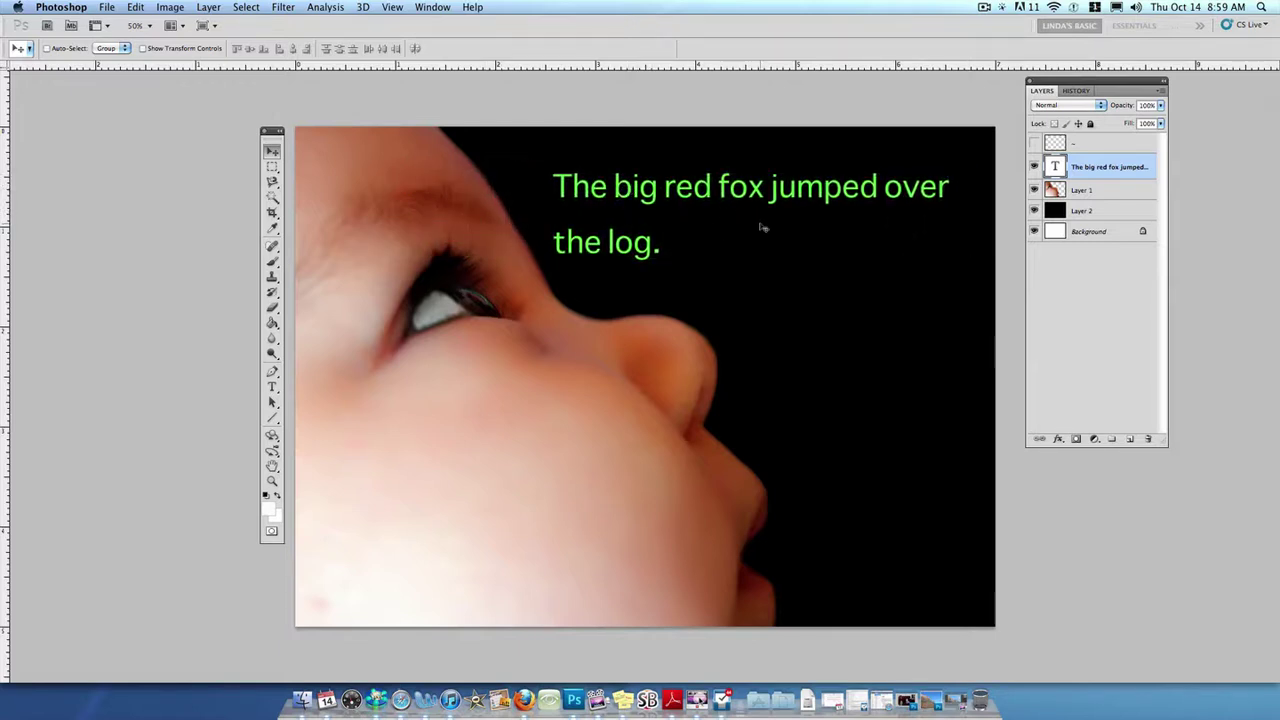
key(super+t)
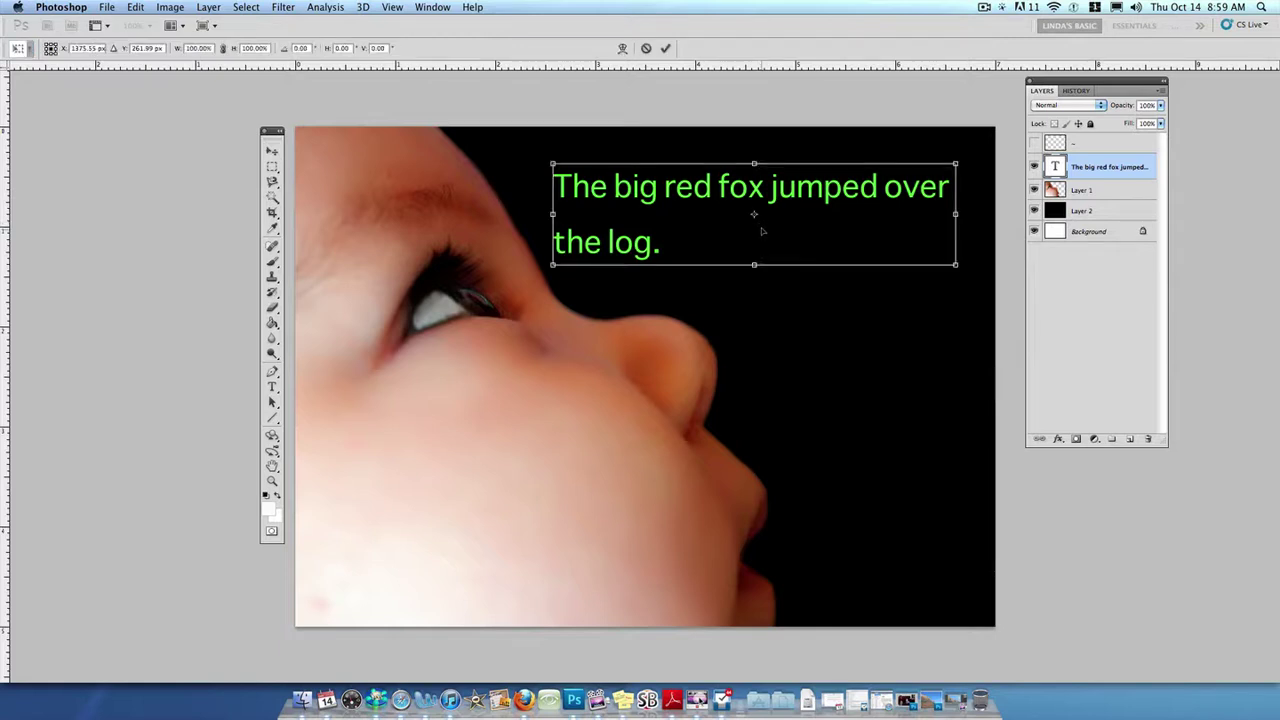
drag(551, 267, 366, 300)
drag(468, 285, 592, 277)
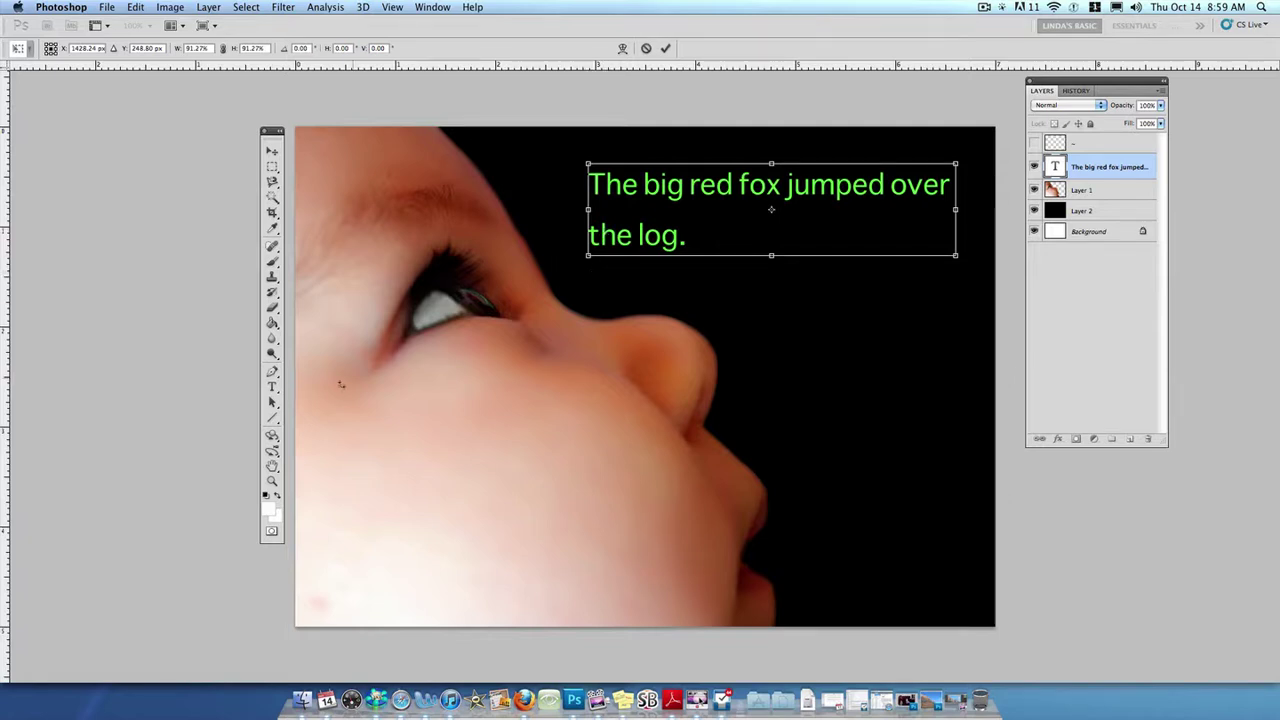
click(272, 388)
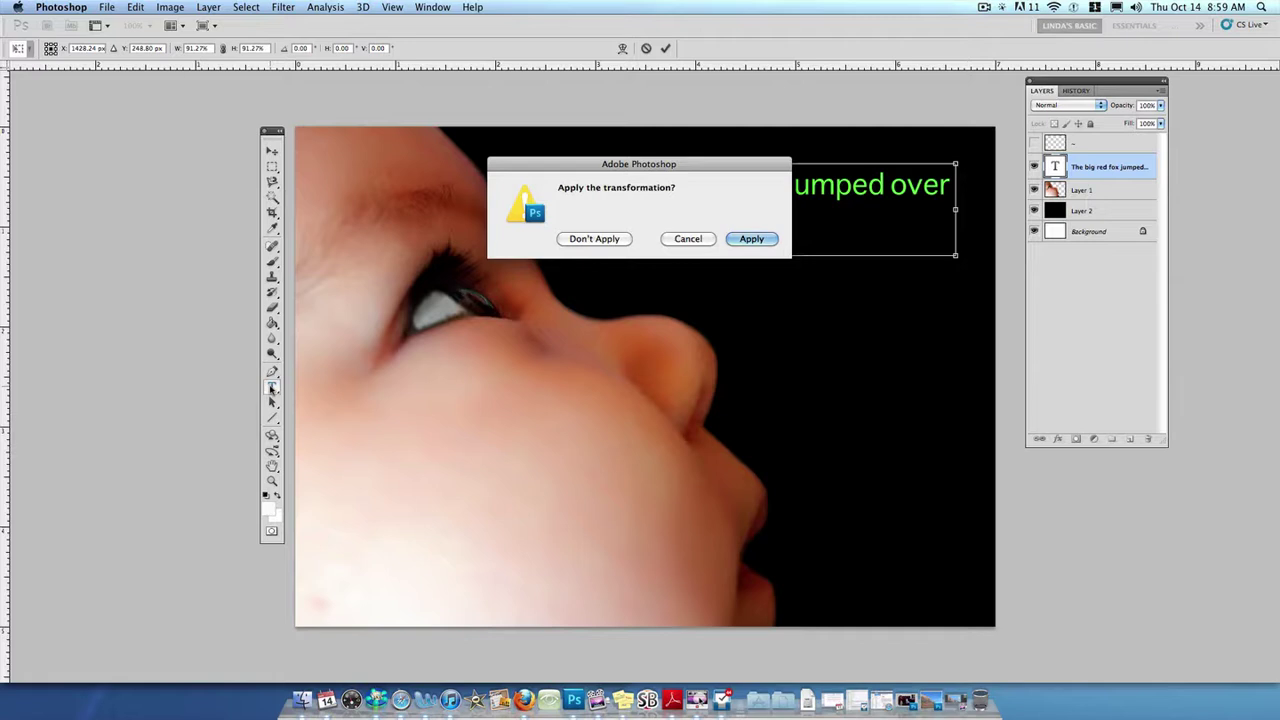
click(752, 240)
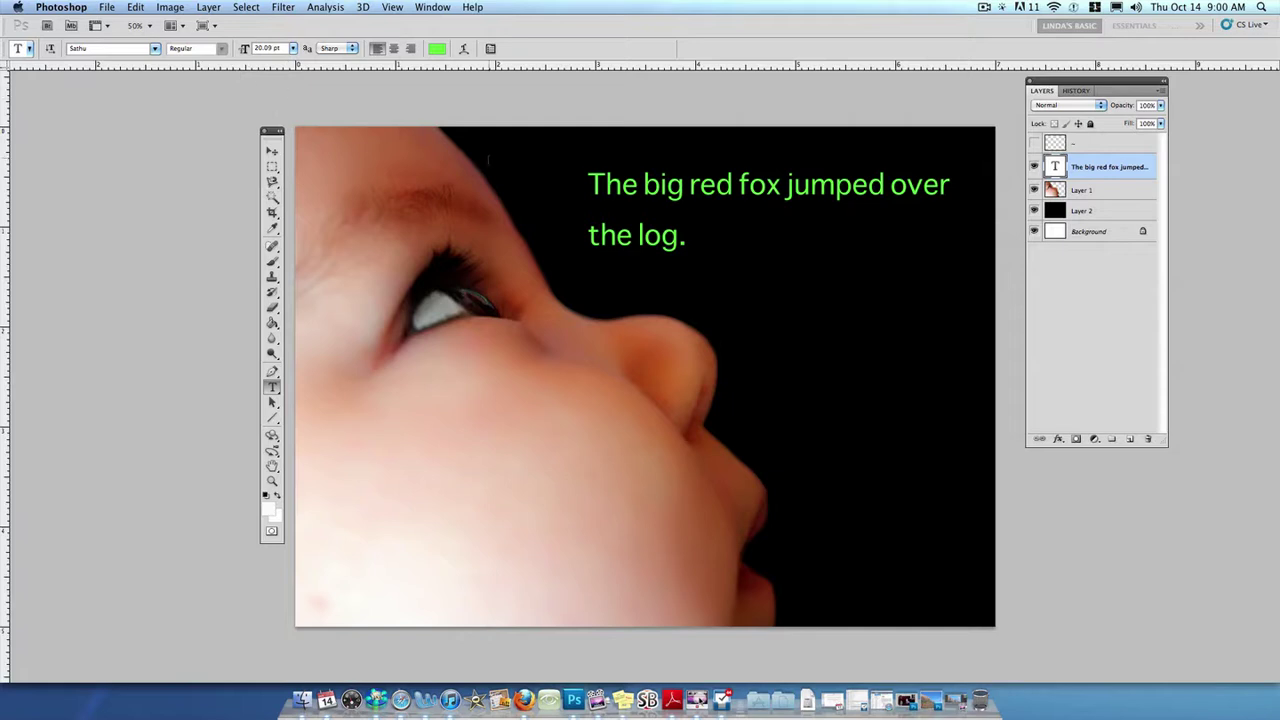
Step: Preview the text layer in successive fonts from Sathu through Stencil, Tahoma and Times New Roman to Trebuchet MS
click(80, 48)
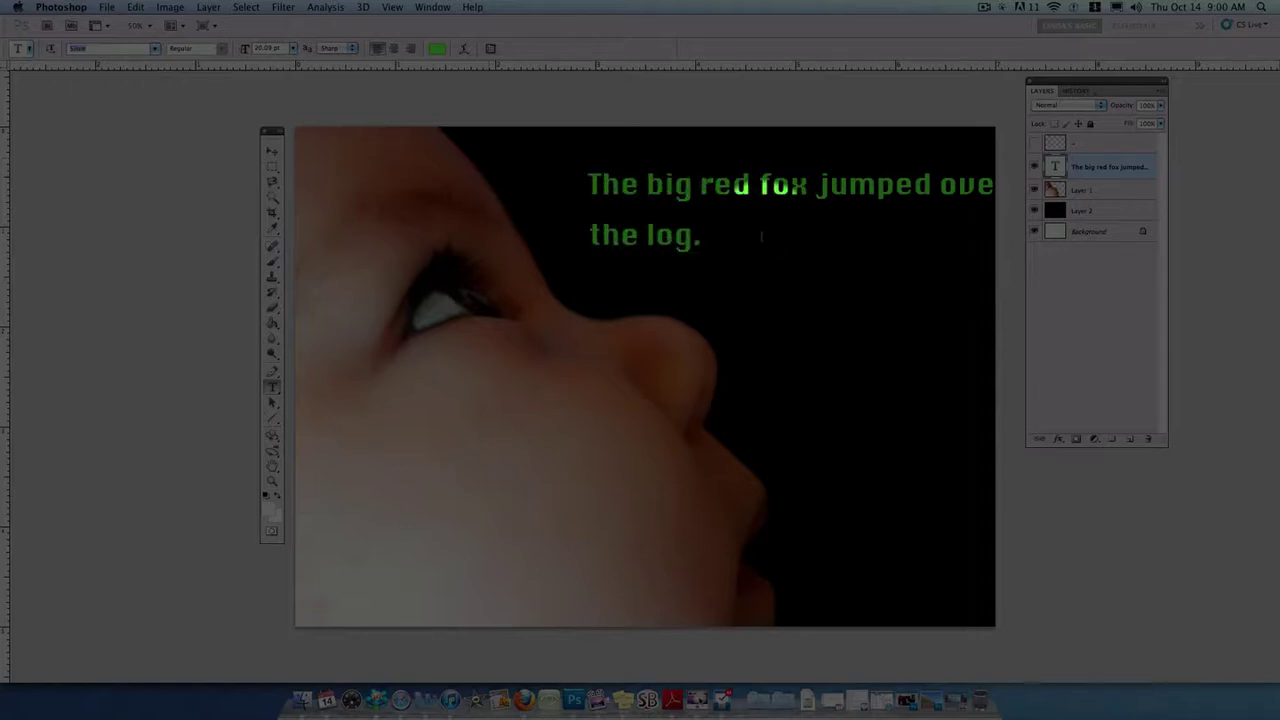
key(Down)
key(Down)
key(Down)
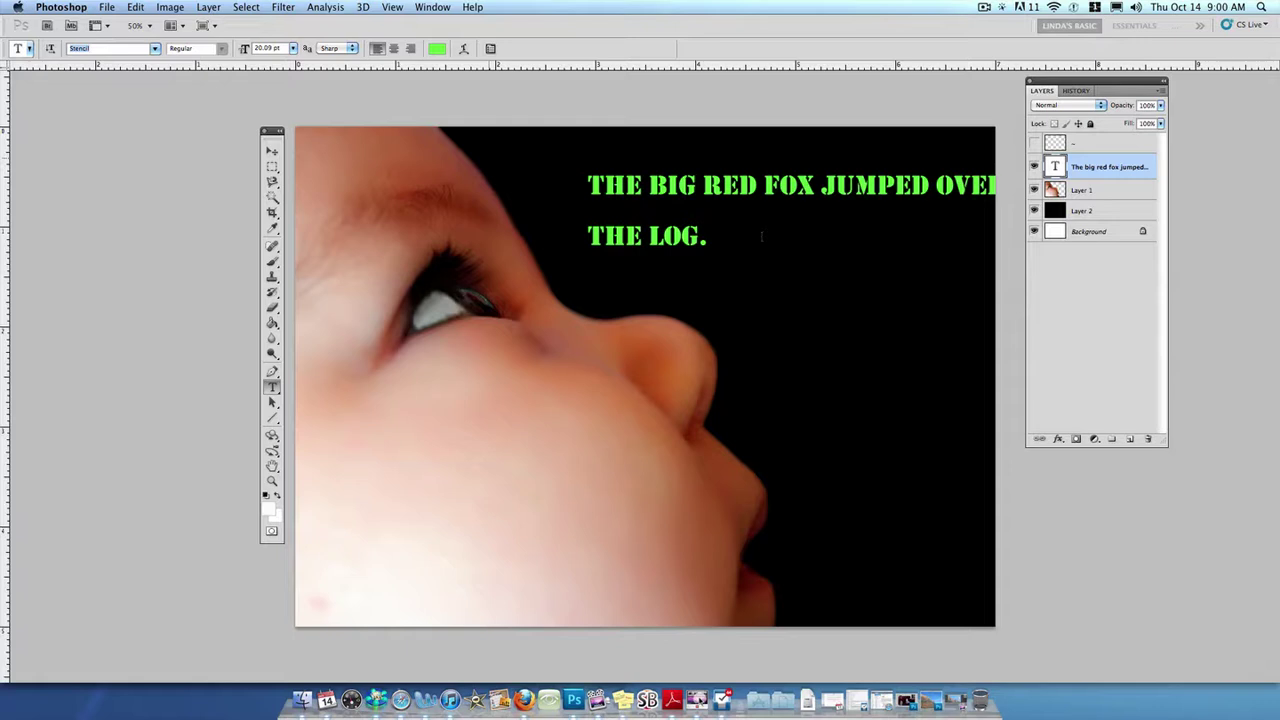
key(Down)
key(Down)
key(Down)
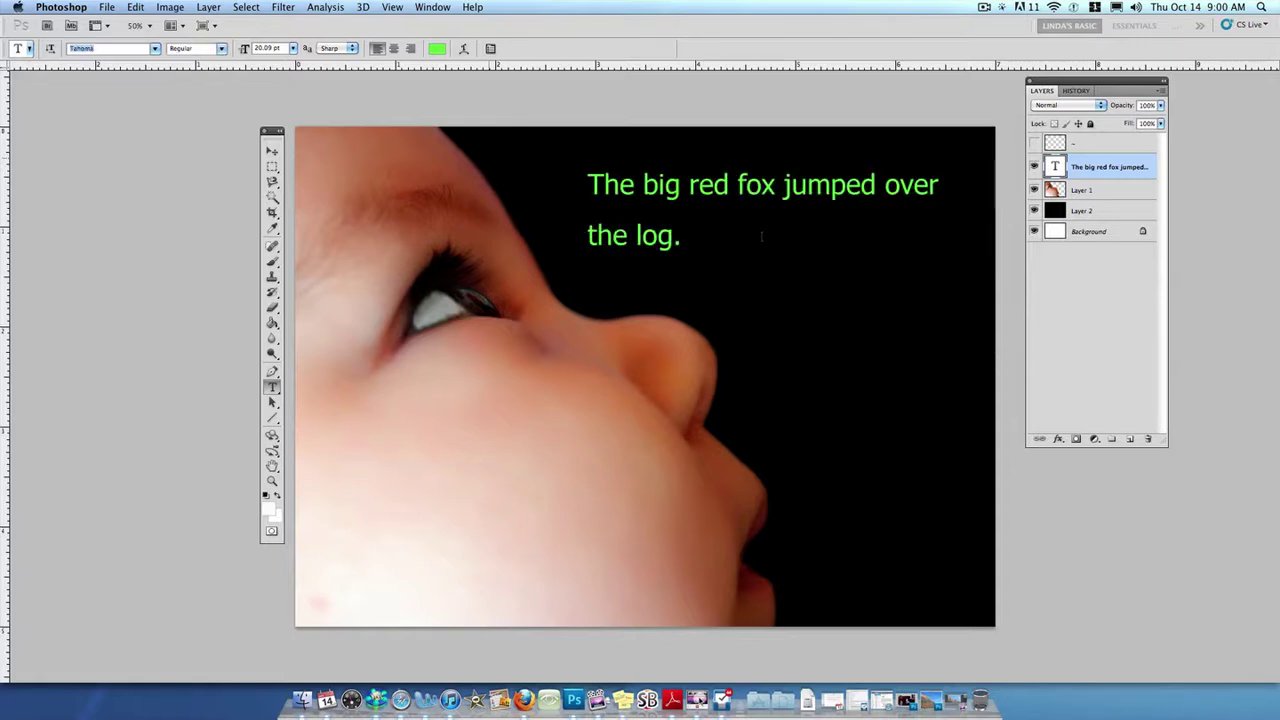
key(Down)
key(Down)
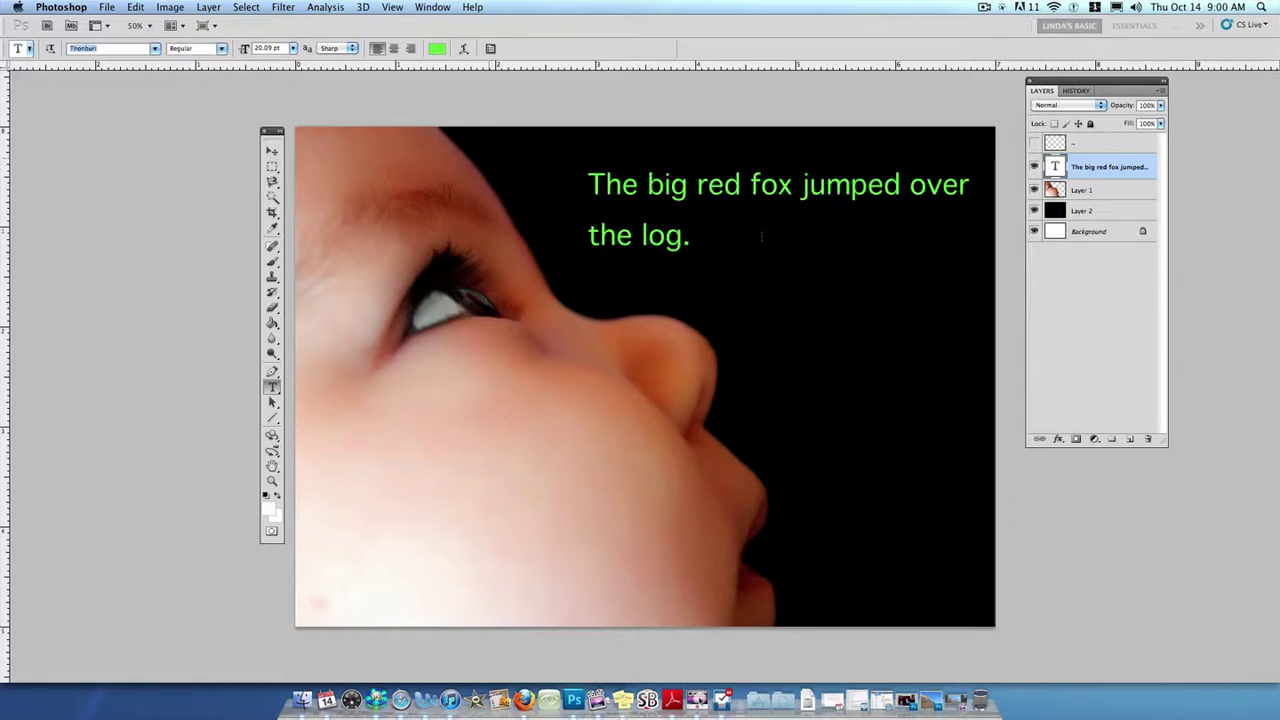
key(Down)
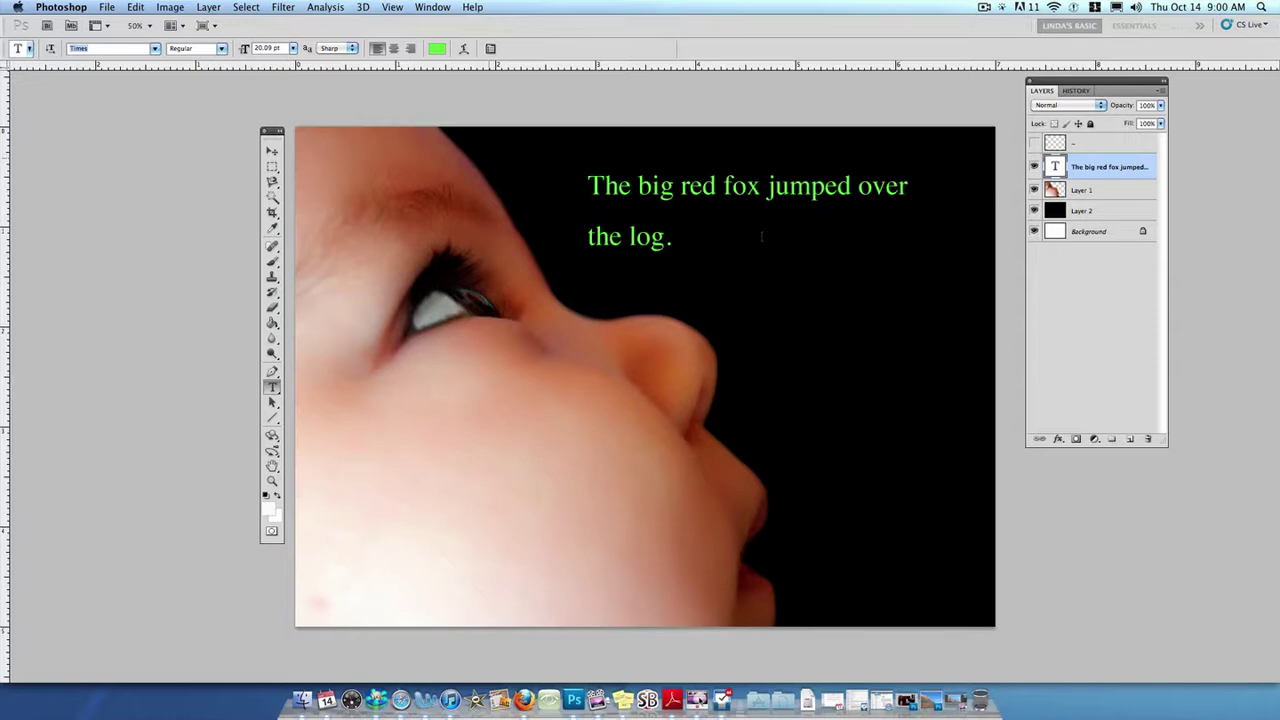
key(Down)
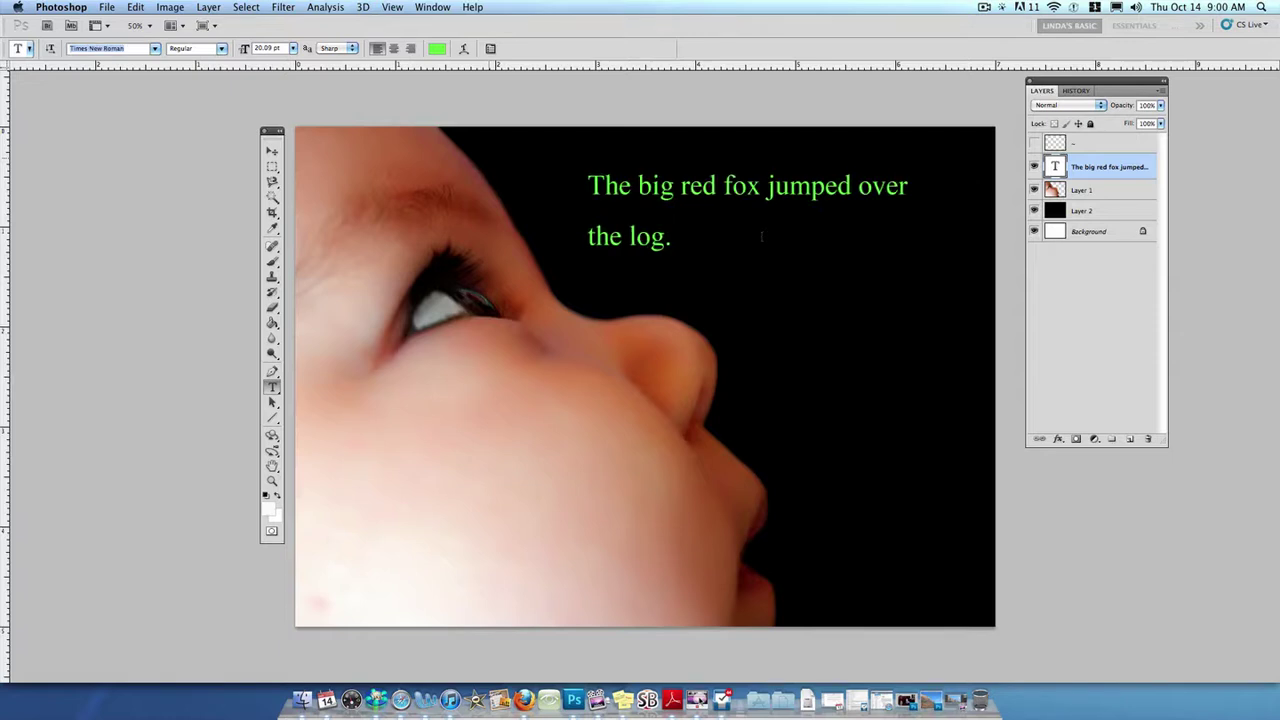
key(Down)
key(Down)
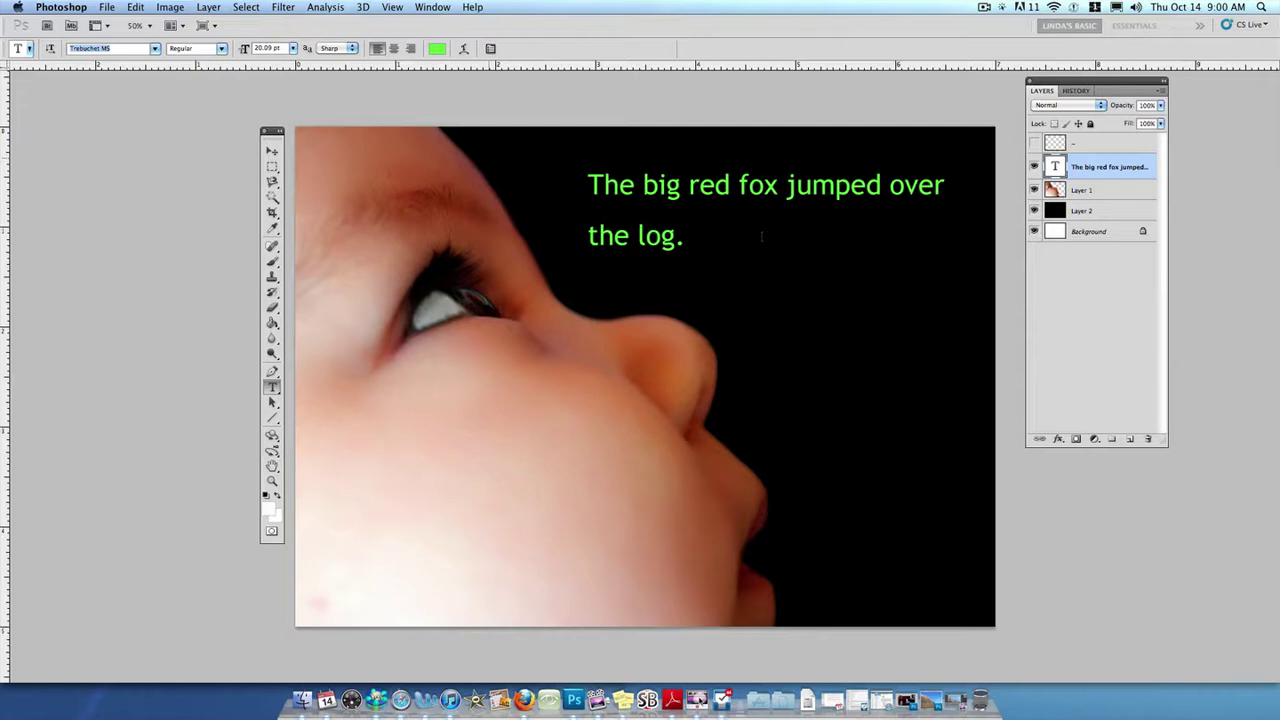
Step: Set the text layer's font to Helvetica, and step back through the preceding fonts to Handwriting - Dakota
text(Helvetica)
key(Return)
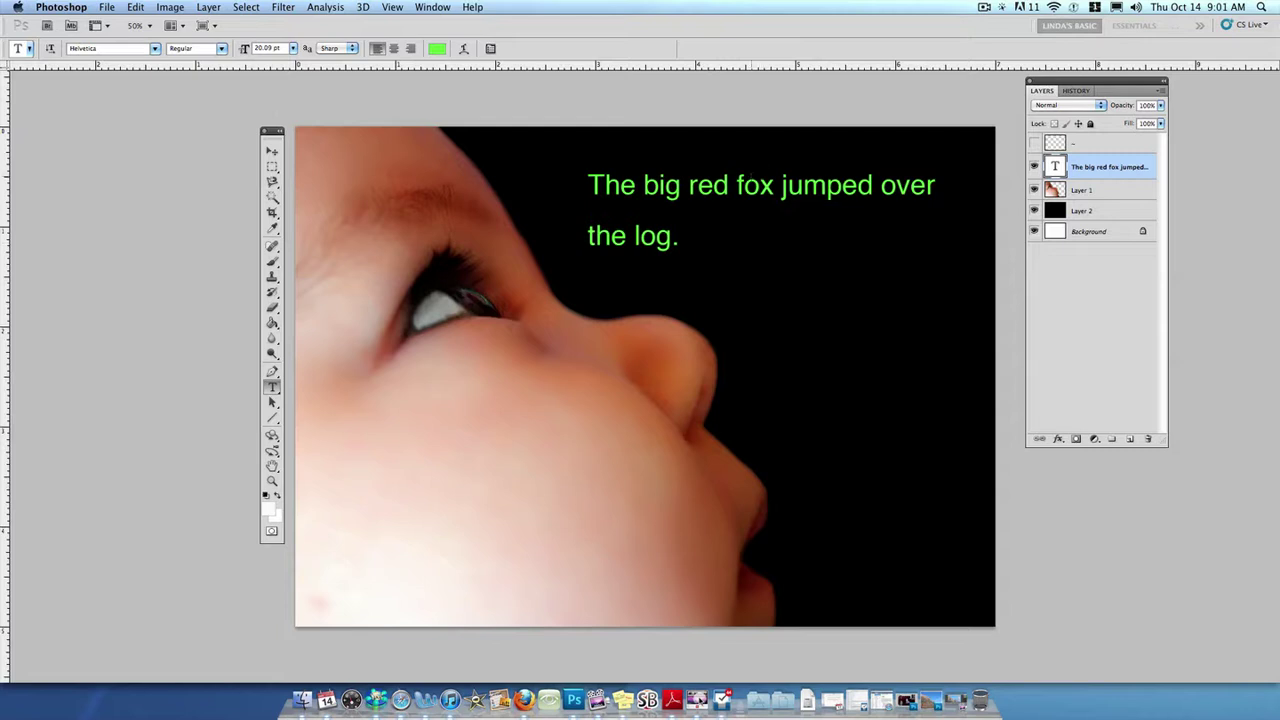
key(Return)
key(Up)
key(Up)
key(Up)
key(Up)
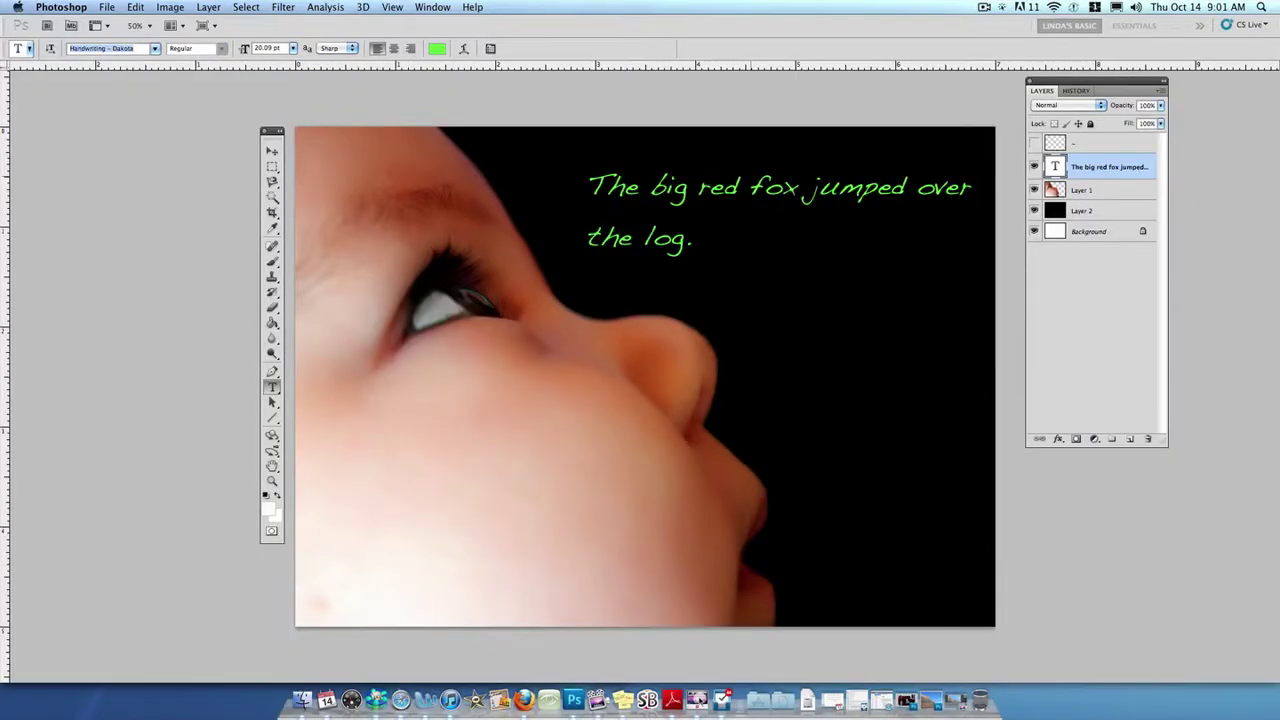
Step: Step the text layer's font back through Gujarati MT, Gloucester MT Extra Condensed, Gill Sans and Giddyup Std to Geneva
key(Up)
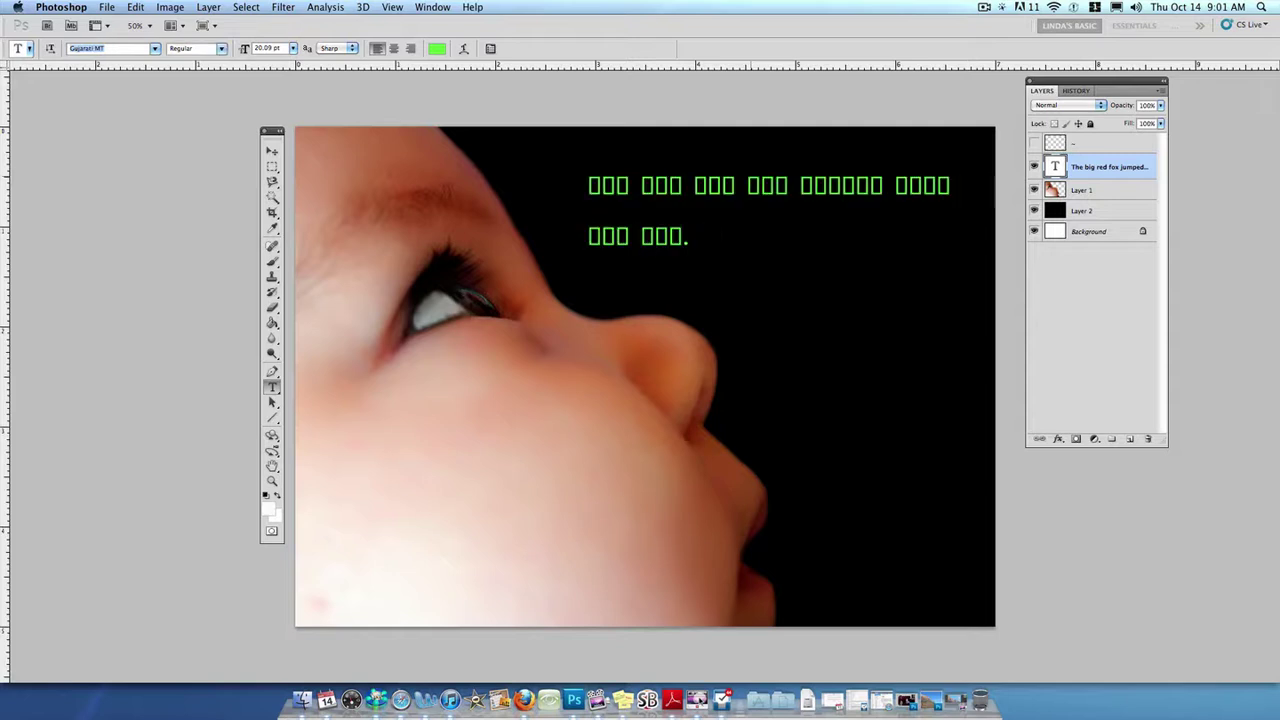
key(Up)
key(Up)
key(Up)
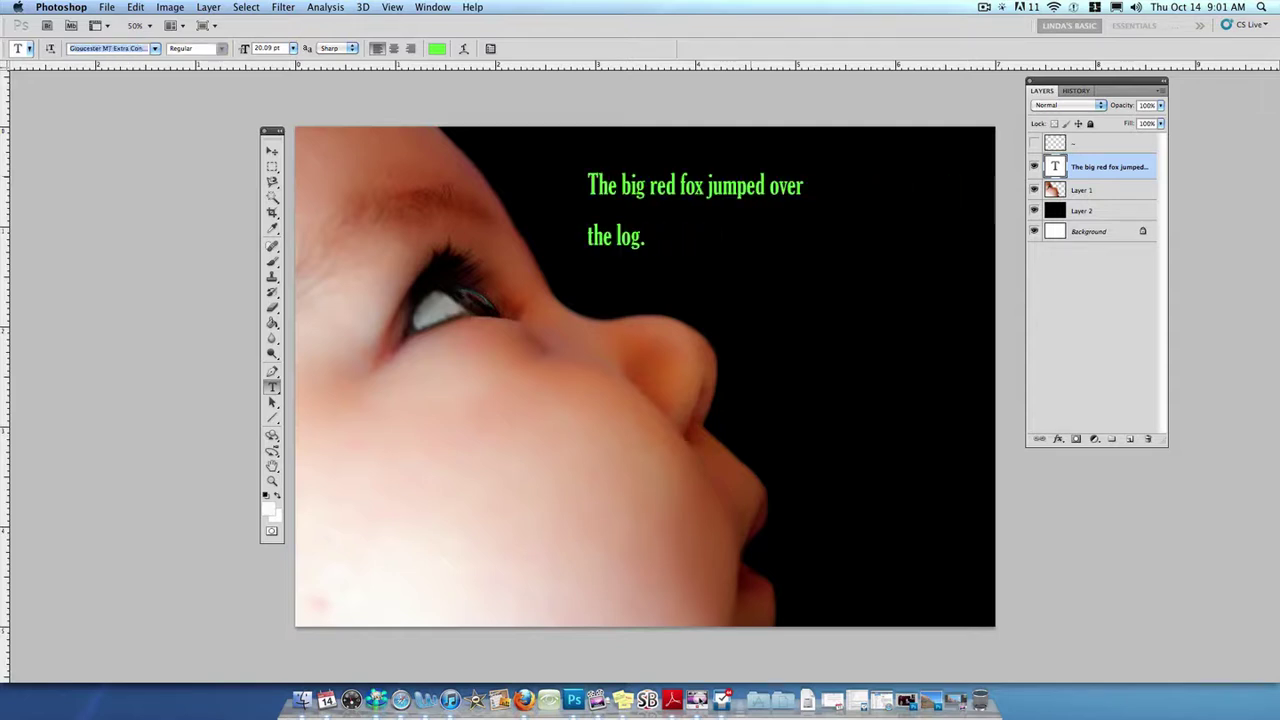
key(Up)
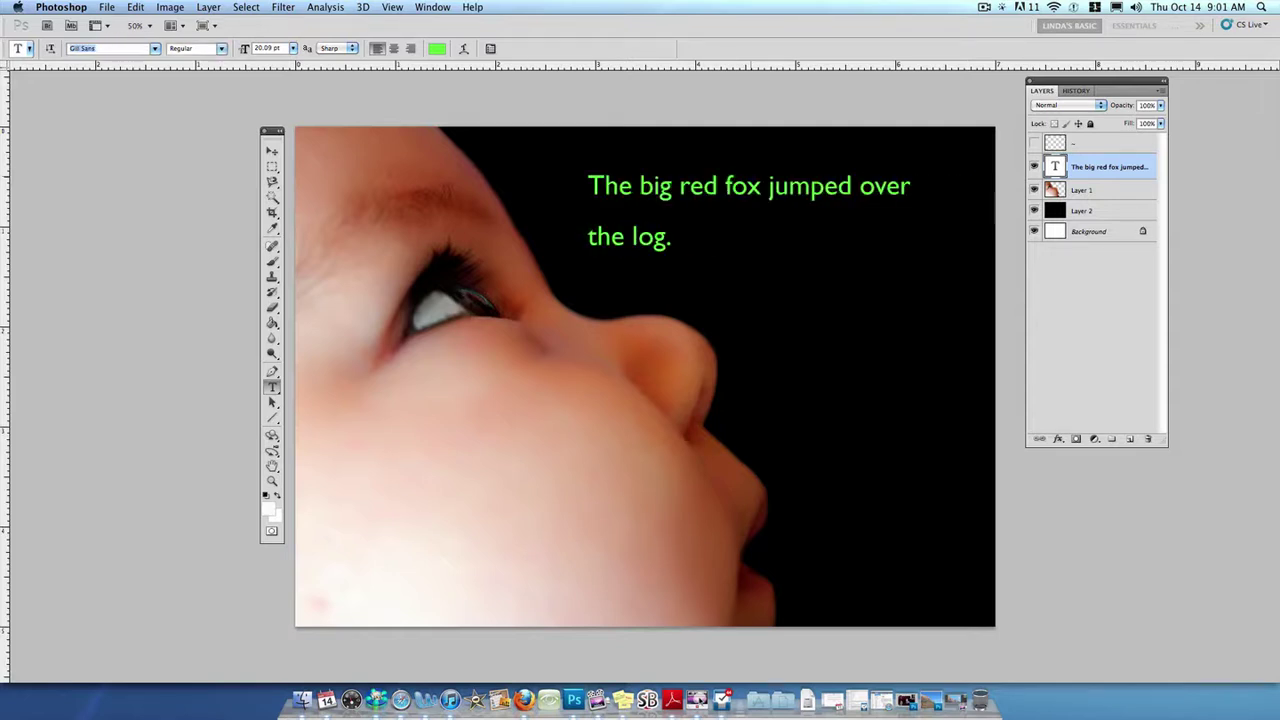
key(Up)
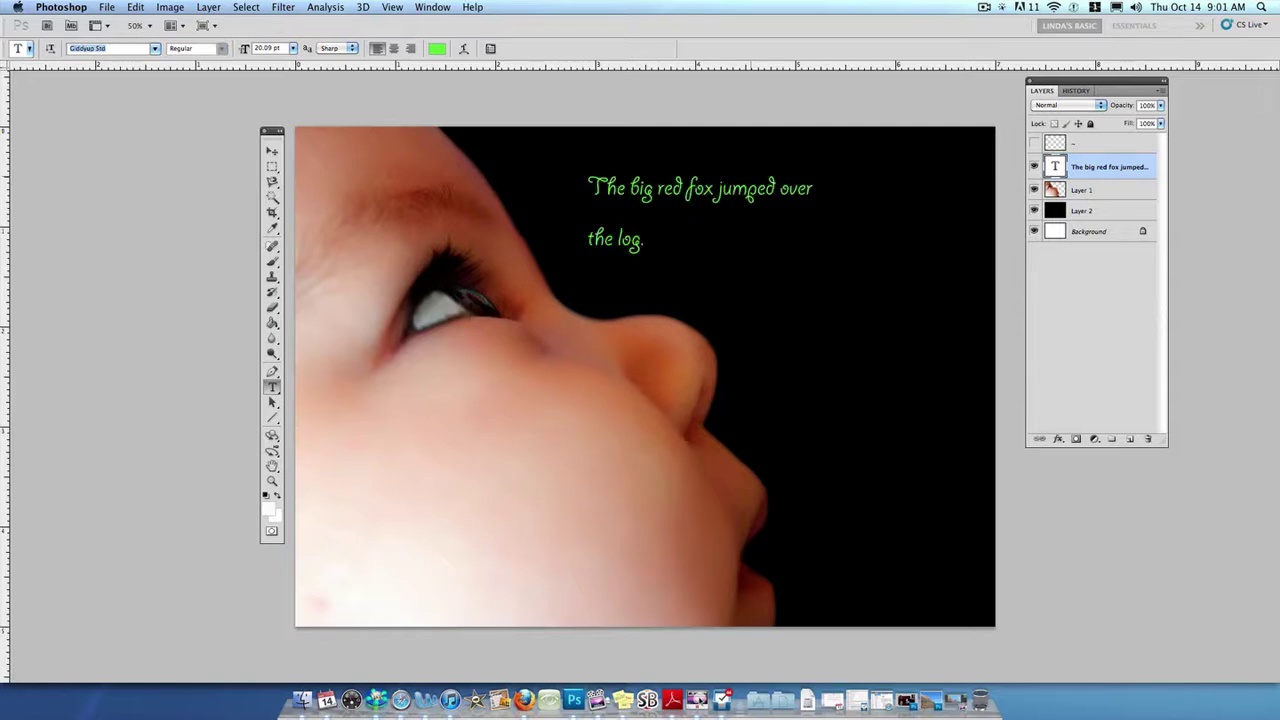
key(Up)
key(Up)
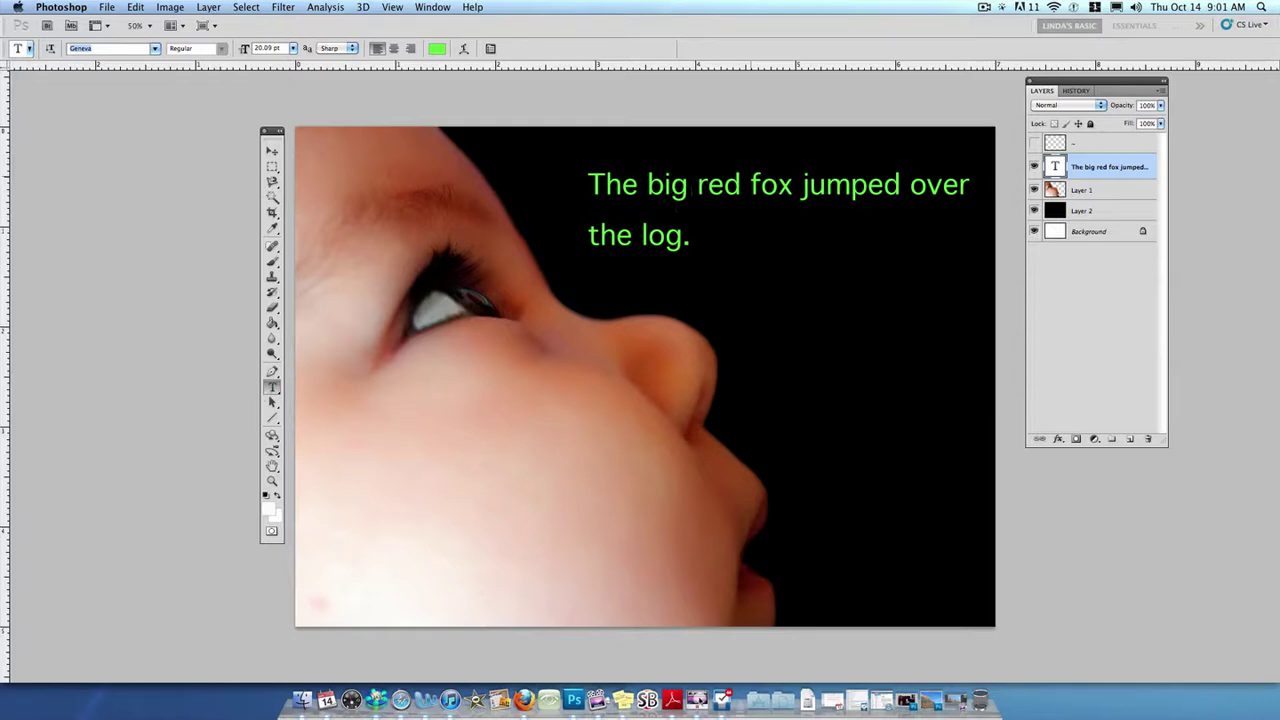
Step: Recolour only the word "big" in the text to white
double_click(665, 188)
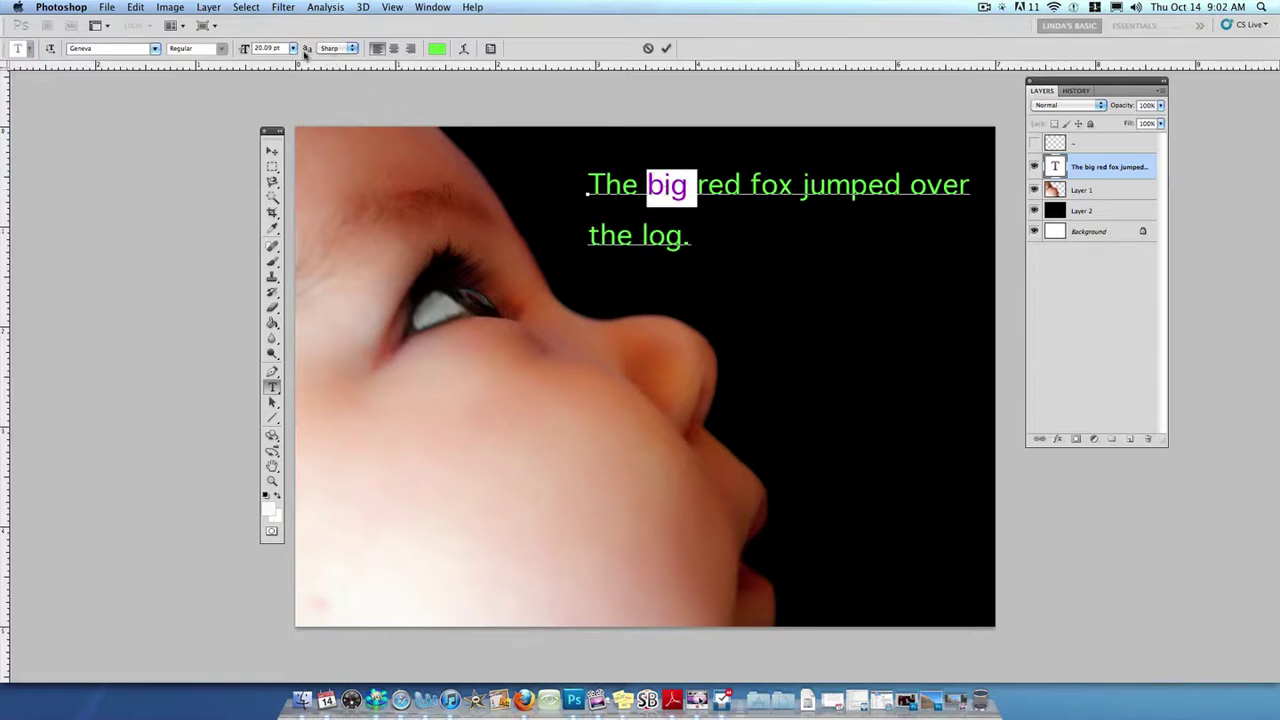
click(436, 49)
click(536, 125)
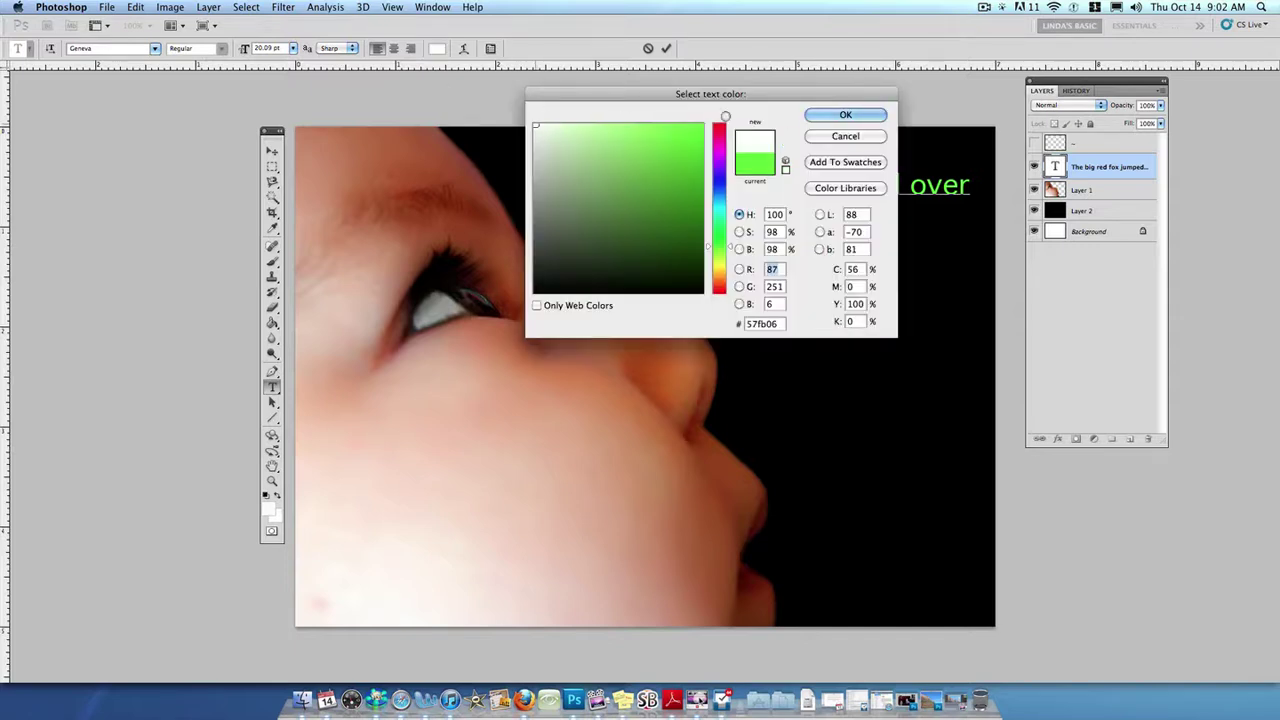
click(840, 115)
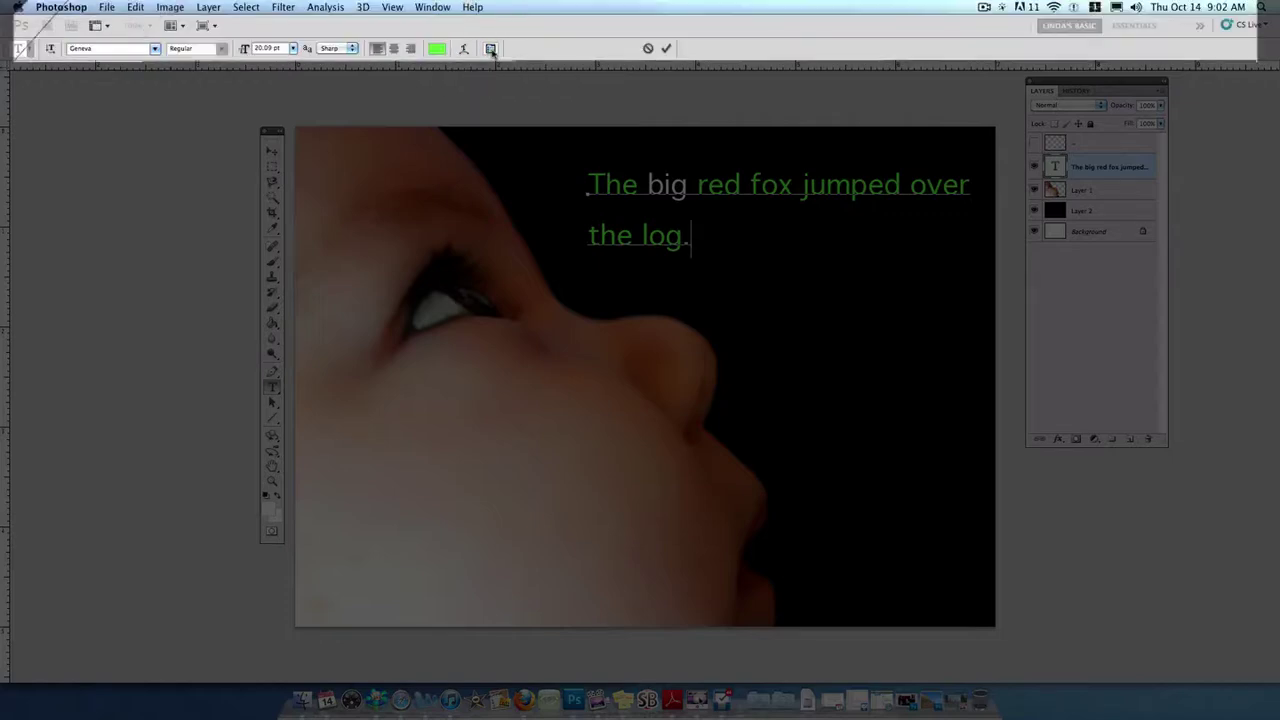
Step: Display the Character and Paragraph settings close to the text and look over the paragraph options before returning to the character options
click(492, 48)
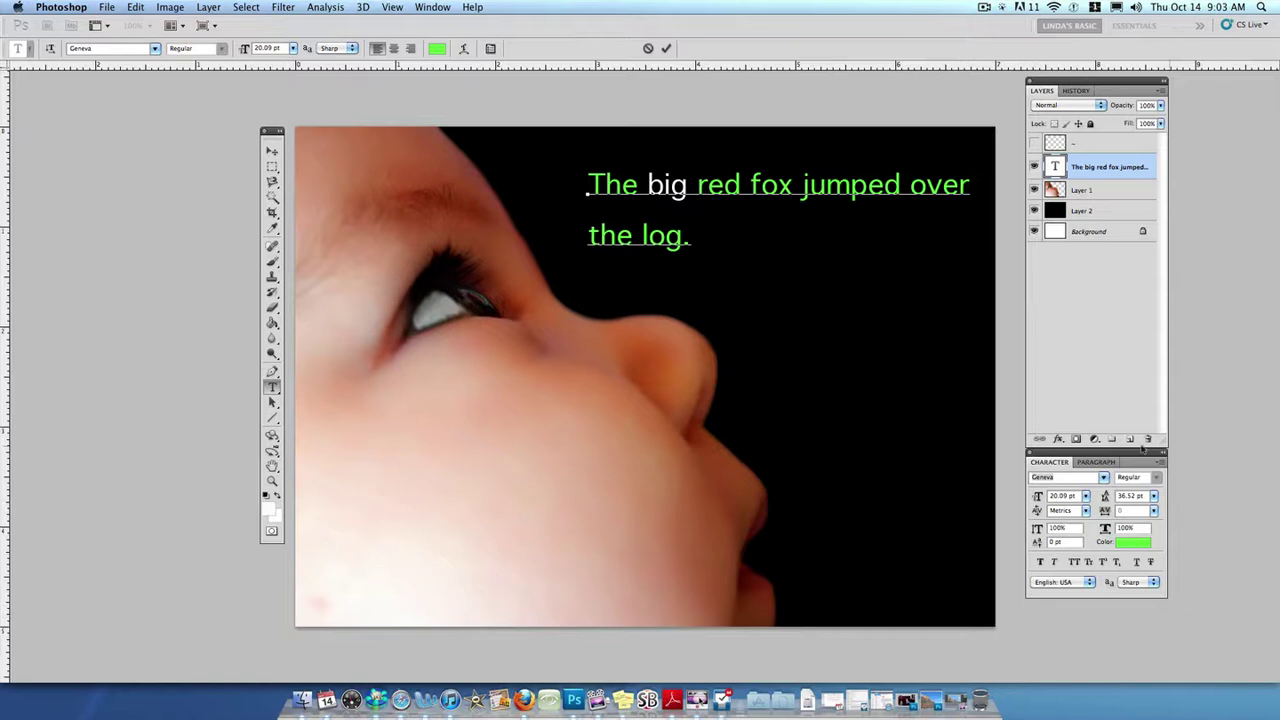
drag(1145, 458, 973, 237)
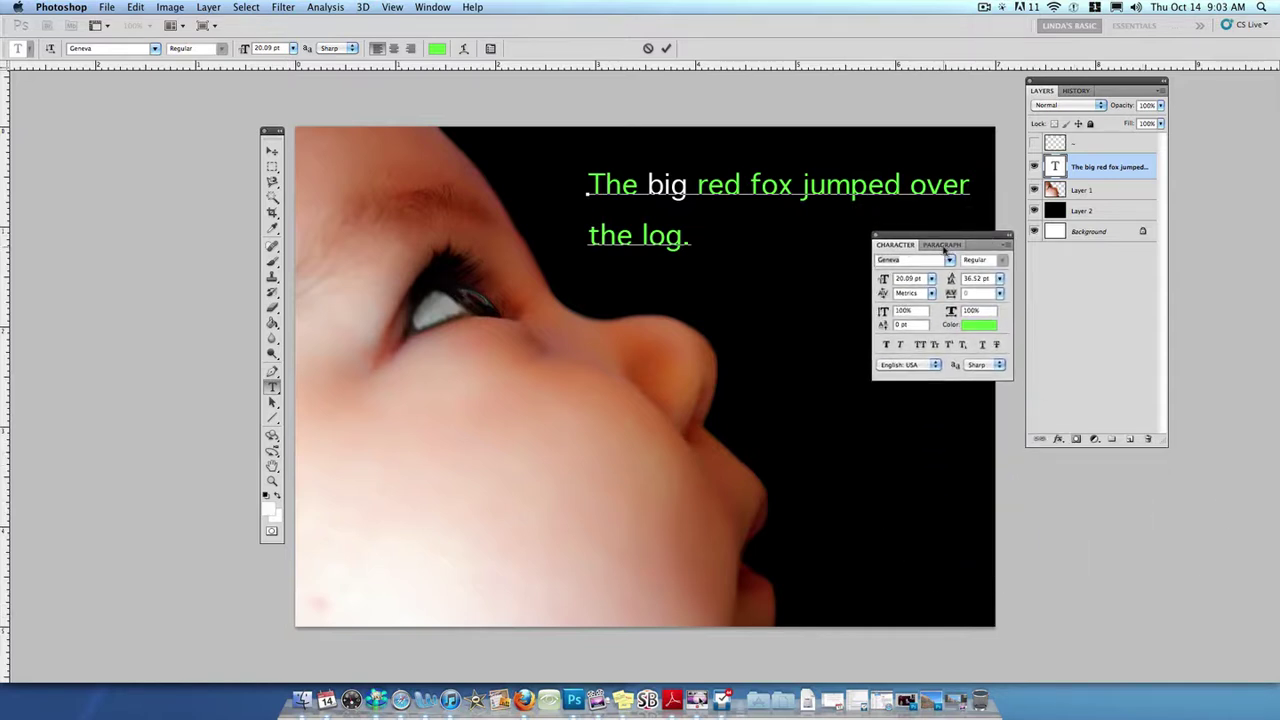
click(943, 247)
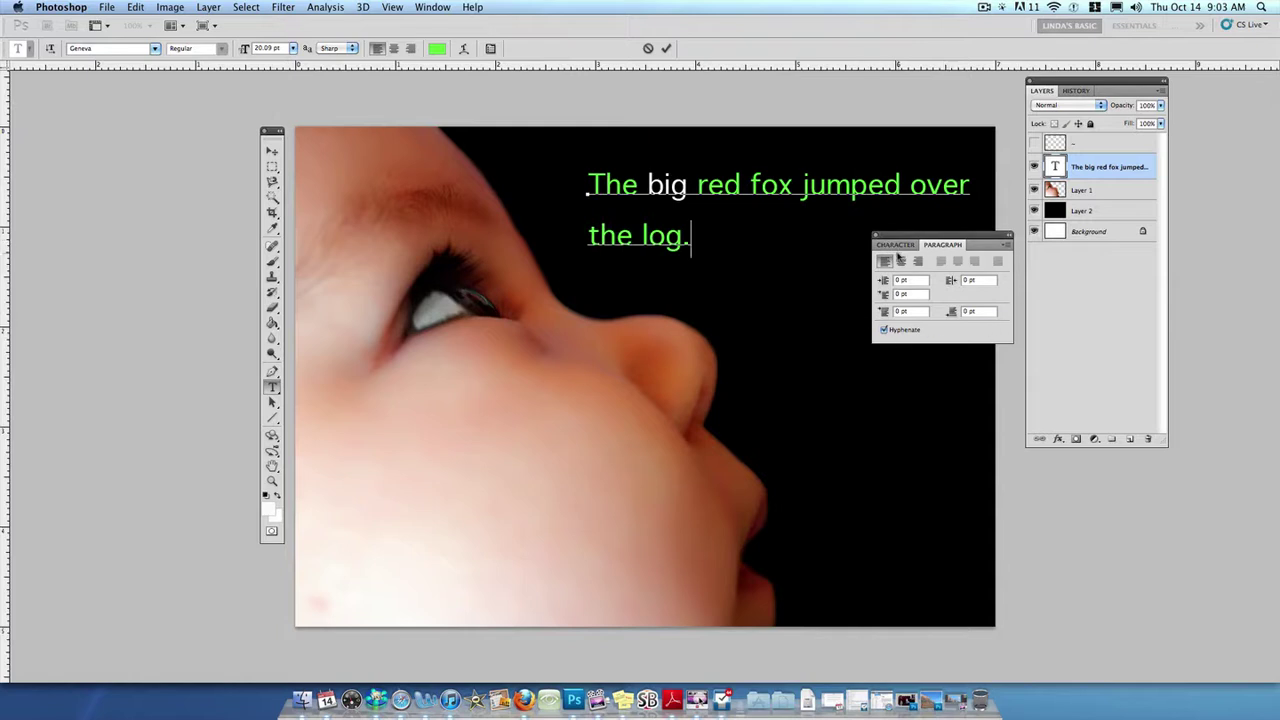
click(896, 246)
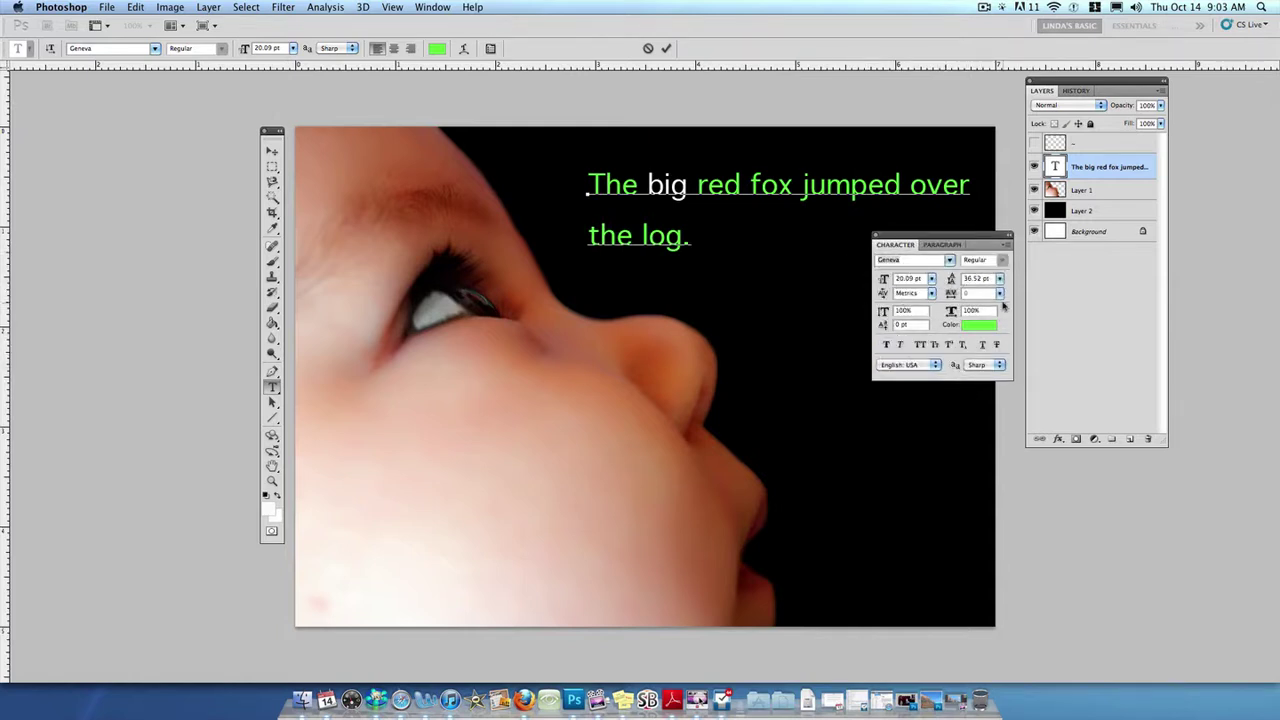
Step: Select the entire text and apply Small Caps and Underline to it
click(886, 345)
click(934, 346)
key(super+a)
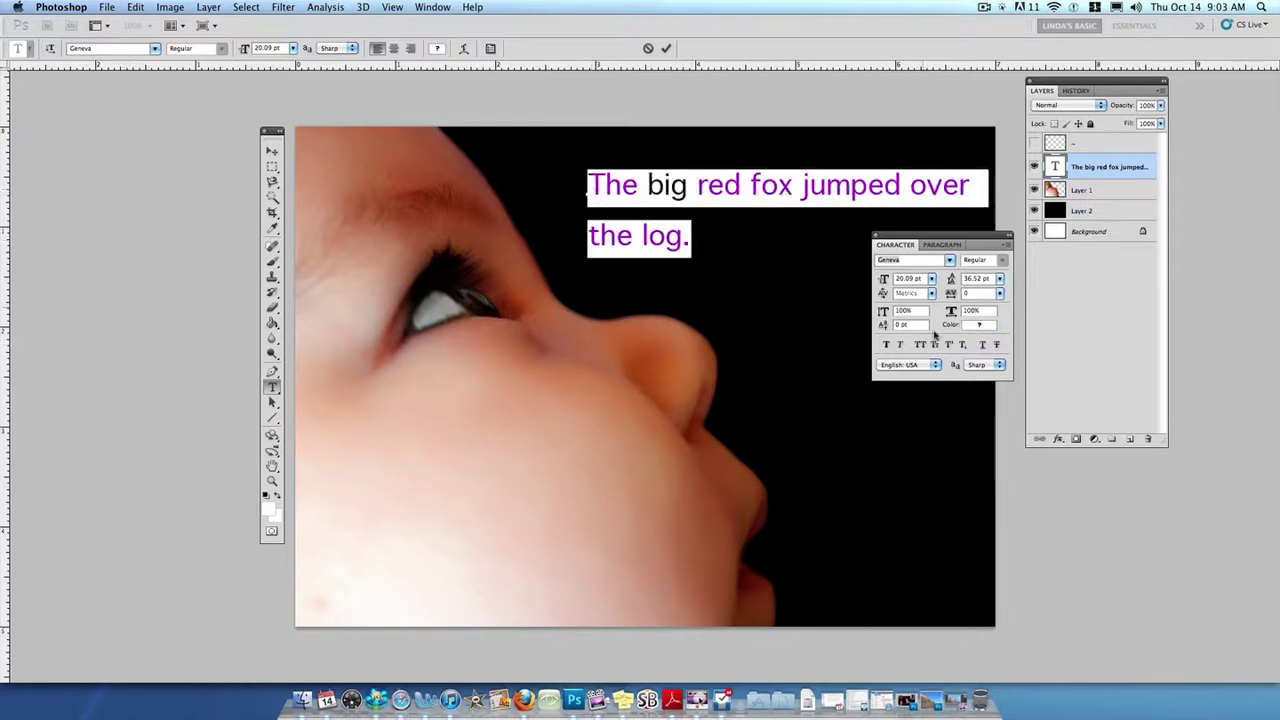
click(934, 345)
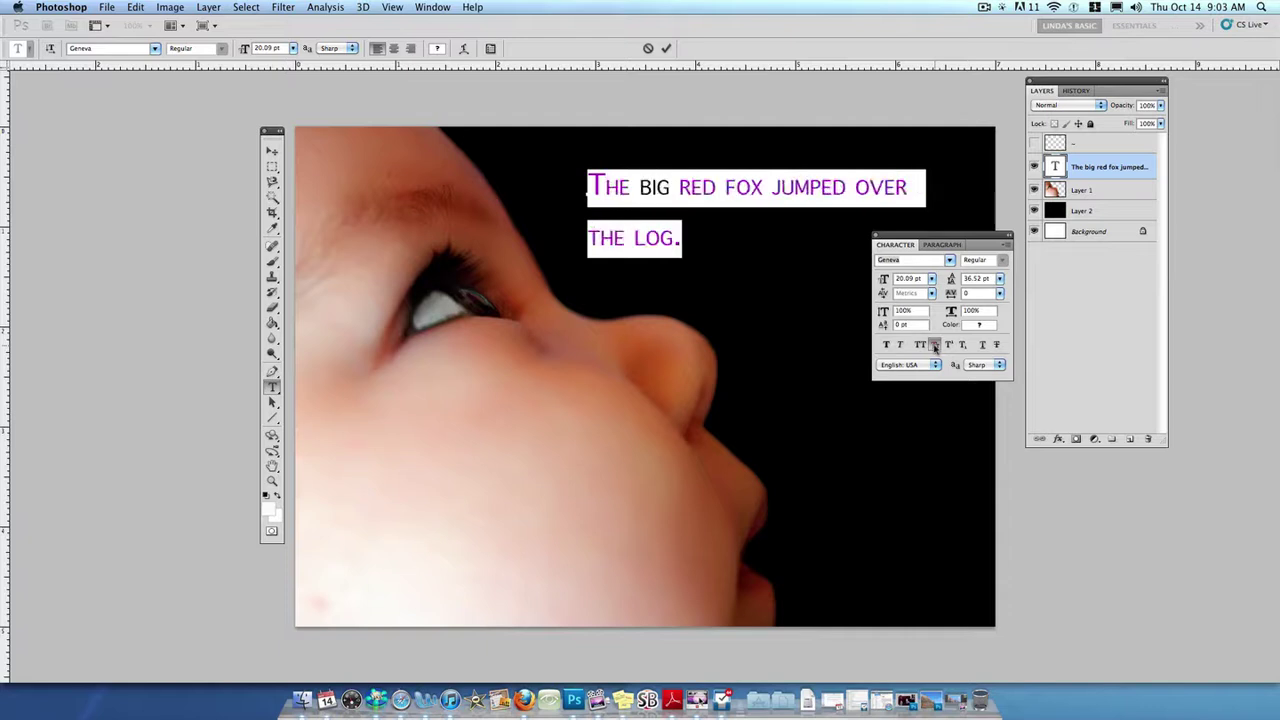
click(983, 345)
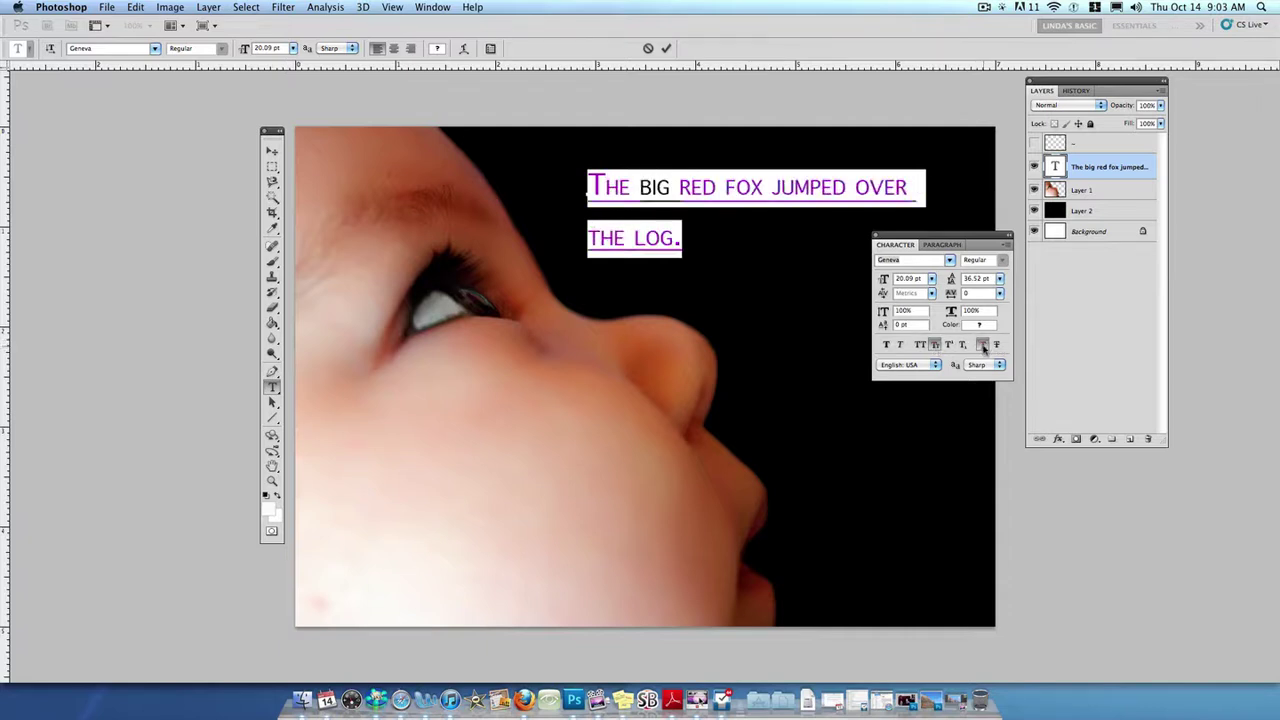
Step: Try centre alignment on the selected text and restore its left alignment
click(942, 245)
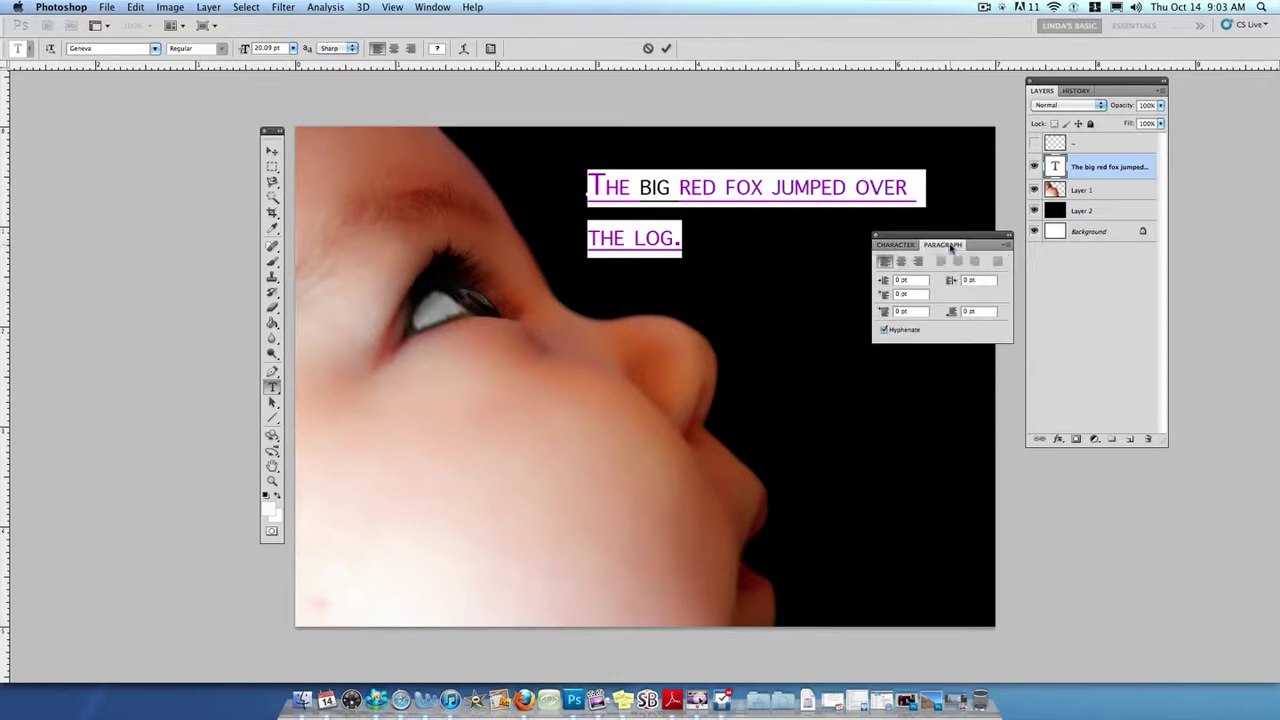
click(901, 261)
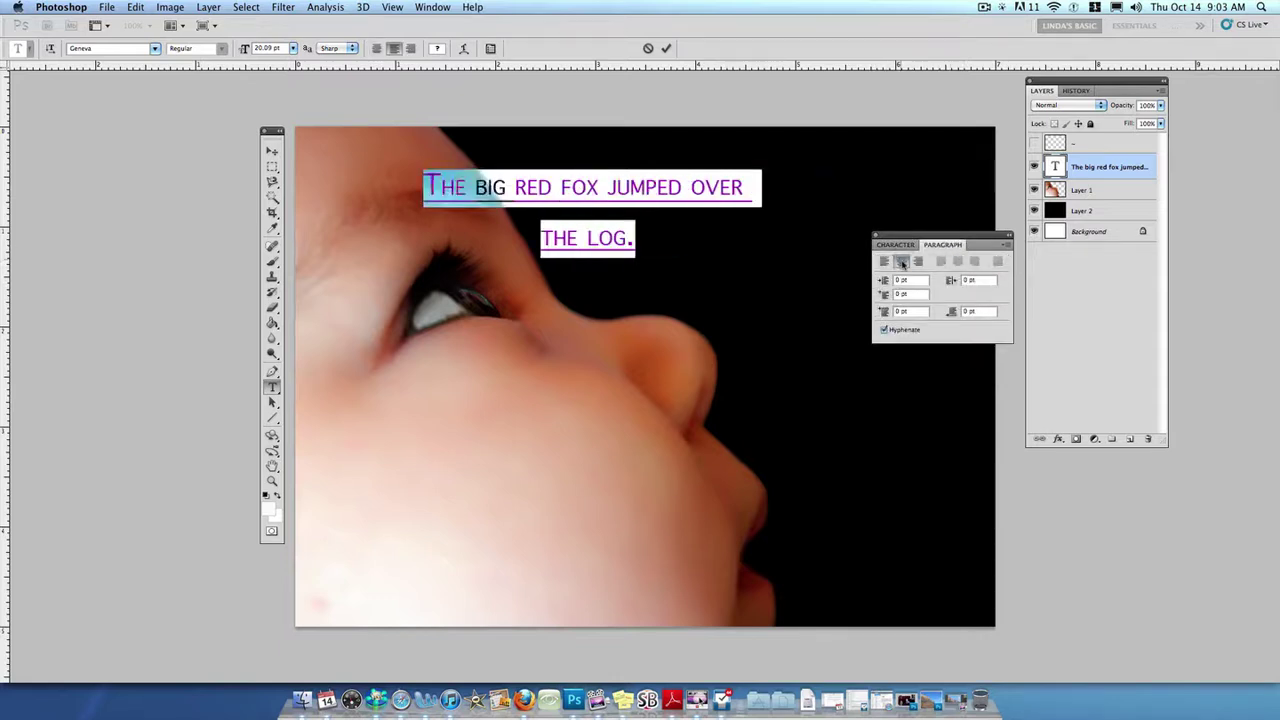
click(884, 261)
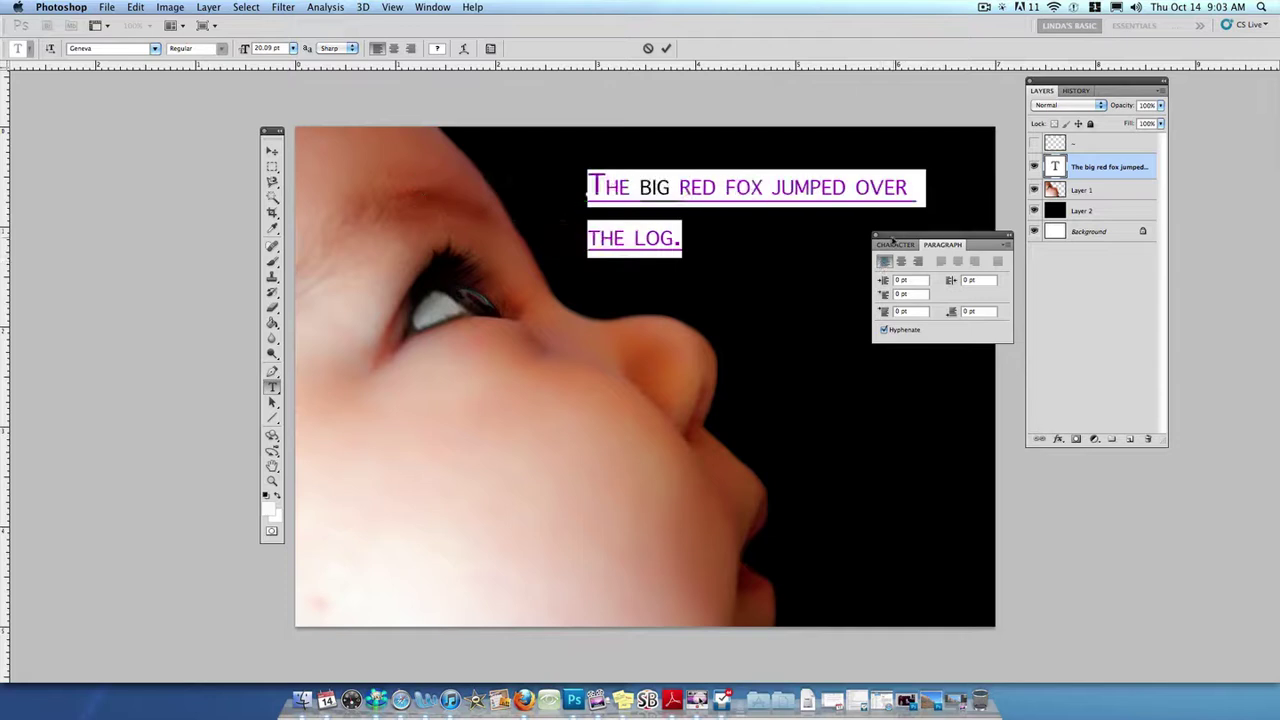
Step: Bring back the Character settings and dock them beneath the Layers list, clear of the photo
click(895, 246)
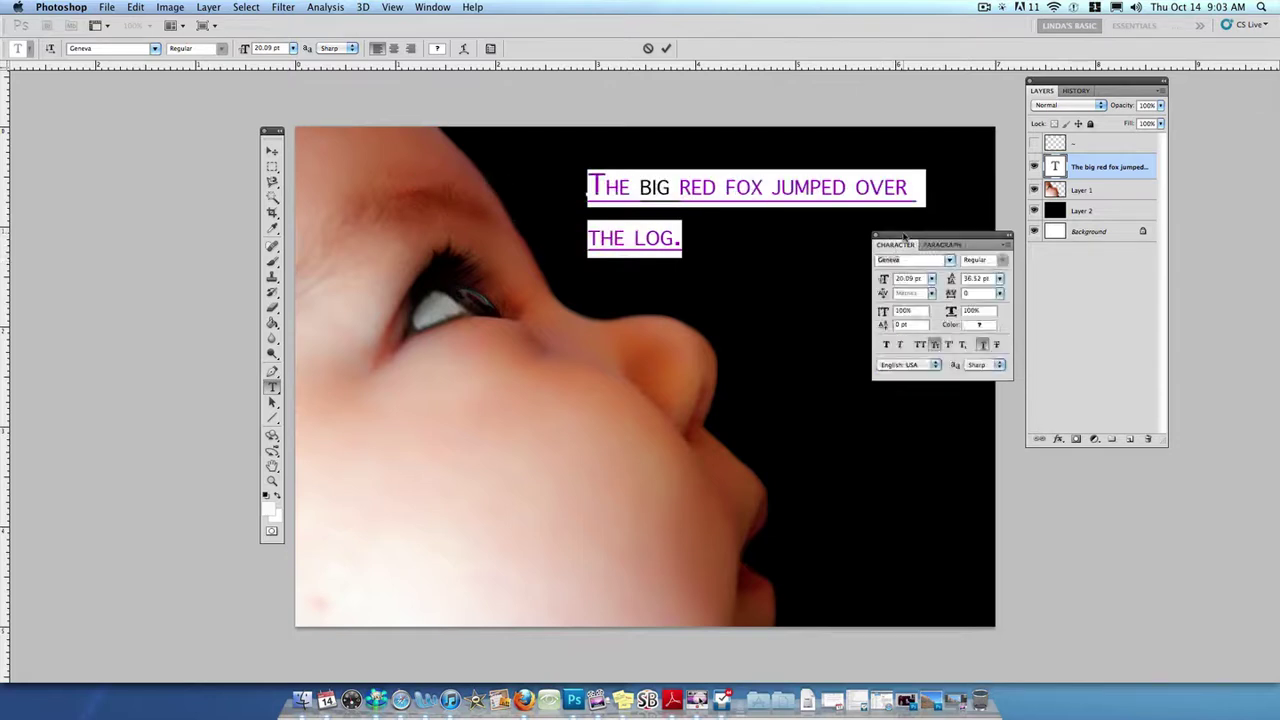
drag(894, 239, 1048, 455)
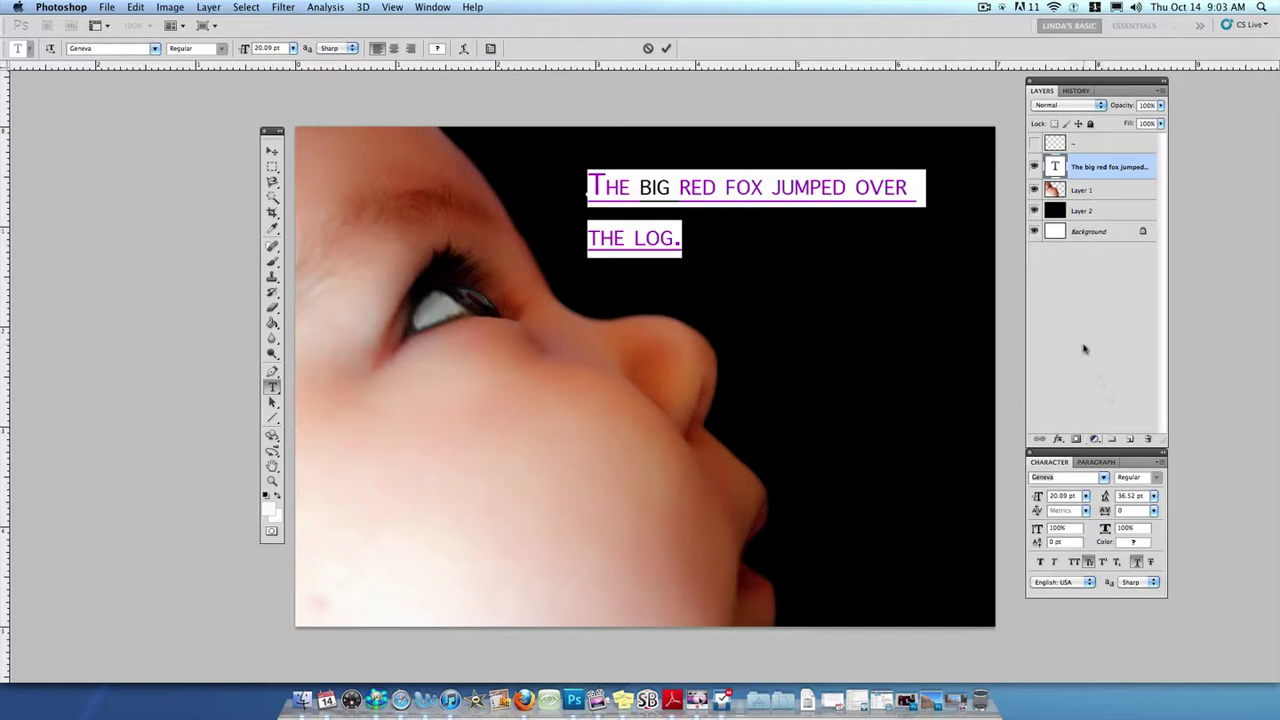